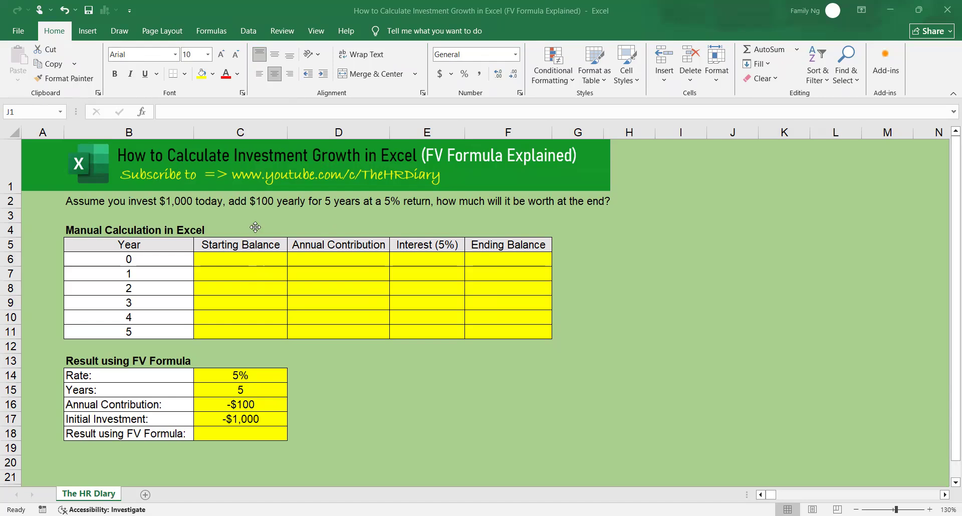
left_click(121, 229)
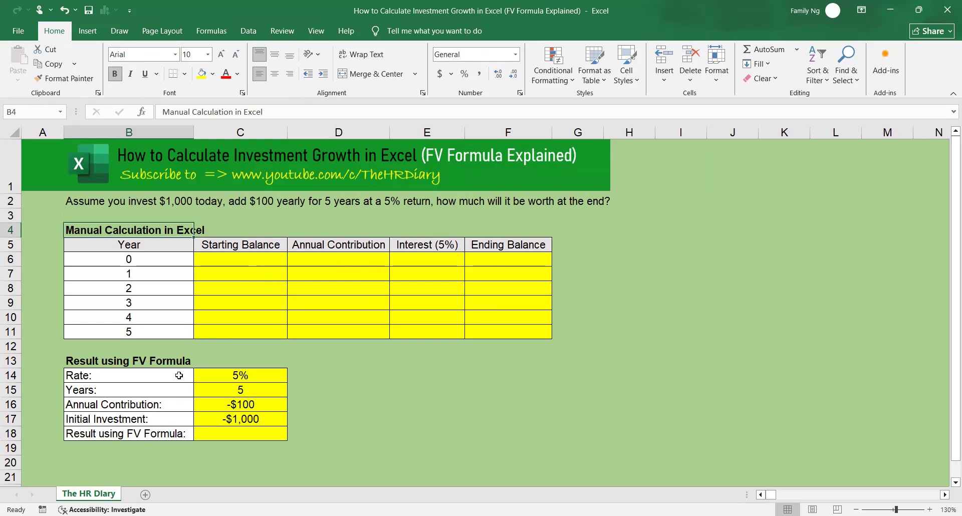
left_click(129, 360)
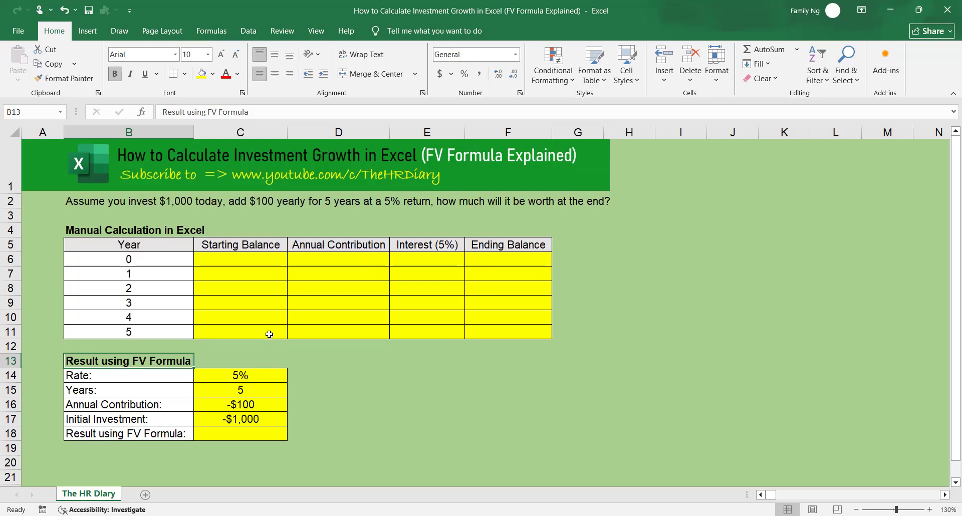
left_click(88, 202)
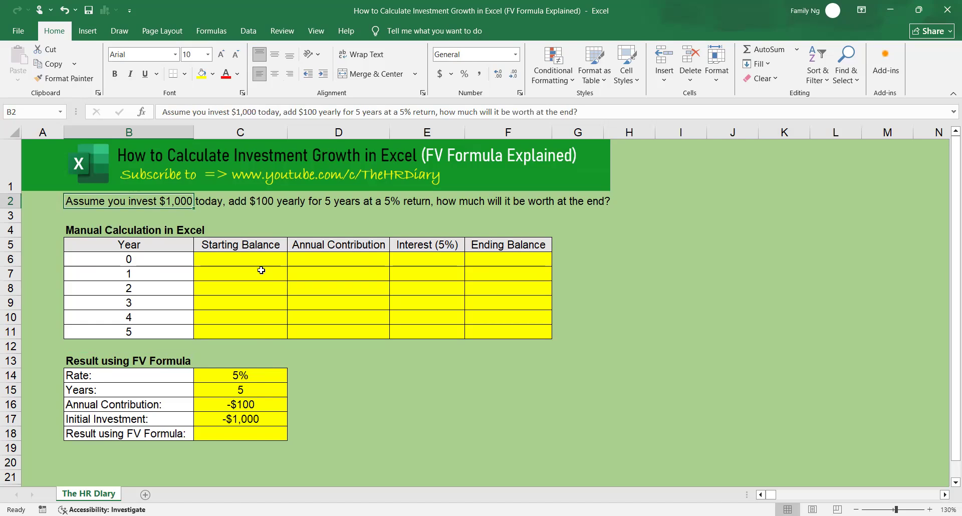
Clear the Year values in B6:B11, enter 0 in B6 and fill the series down to 5 in B11.
left_click(178, 246)
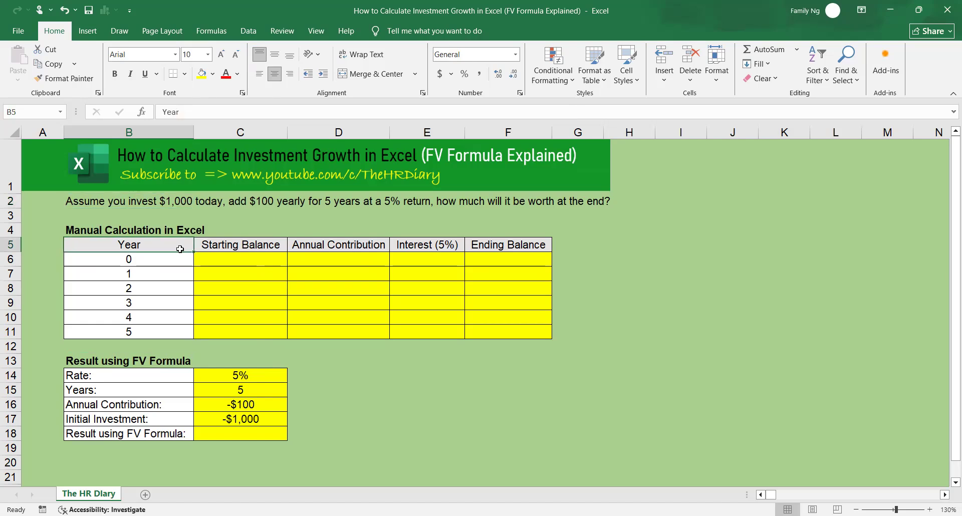
left_click(171, 256)
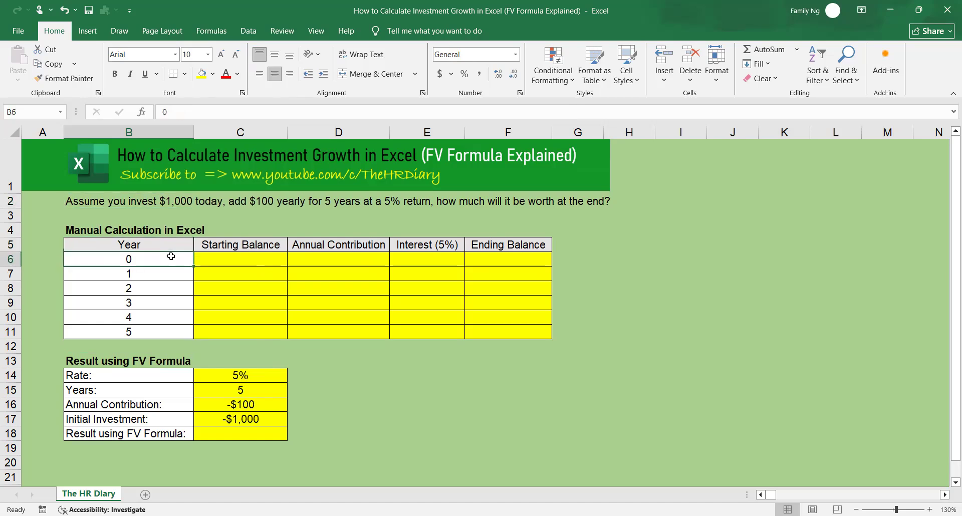
left_click_drag(170, 259, 173, 329)
key("Delete")
left_click(185, 258)
type("0")
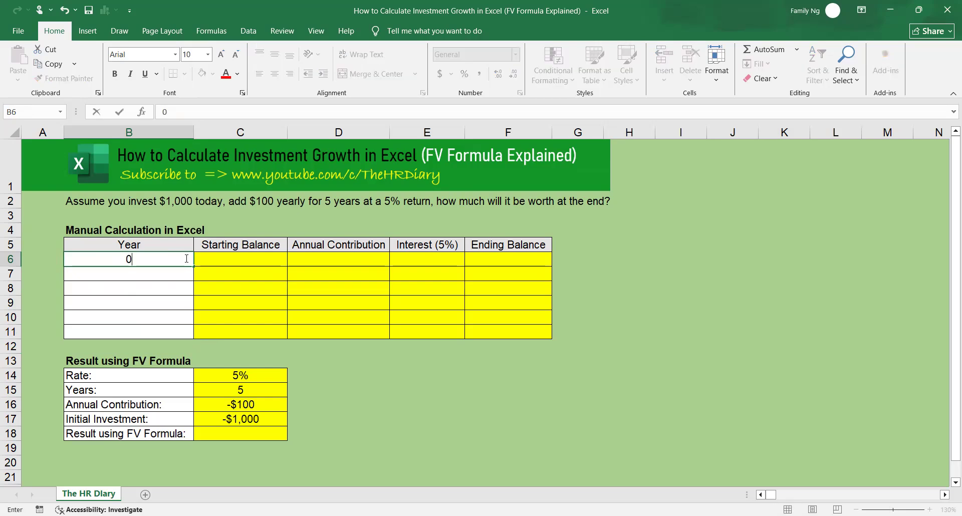
key("Return")
left_click(185, 258)
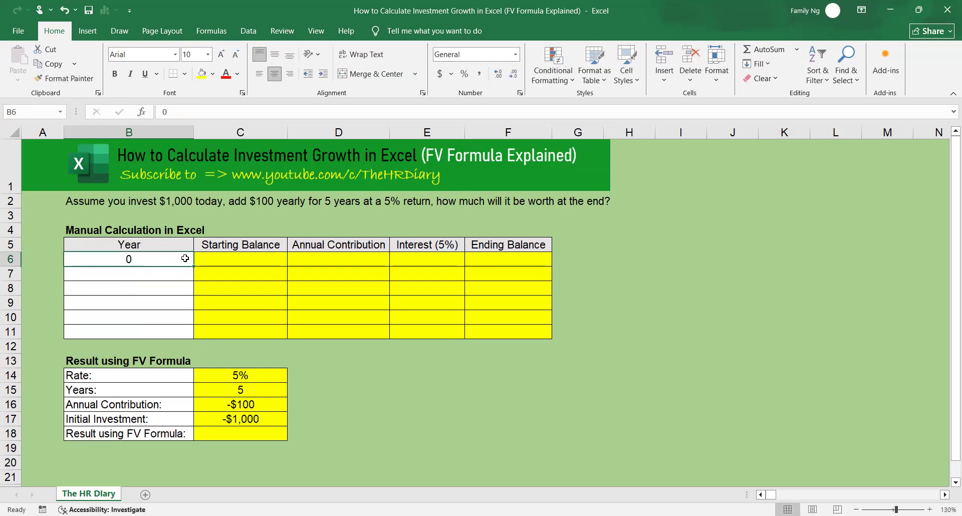
left_click_drag(191, 266, 183, 335)
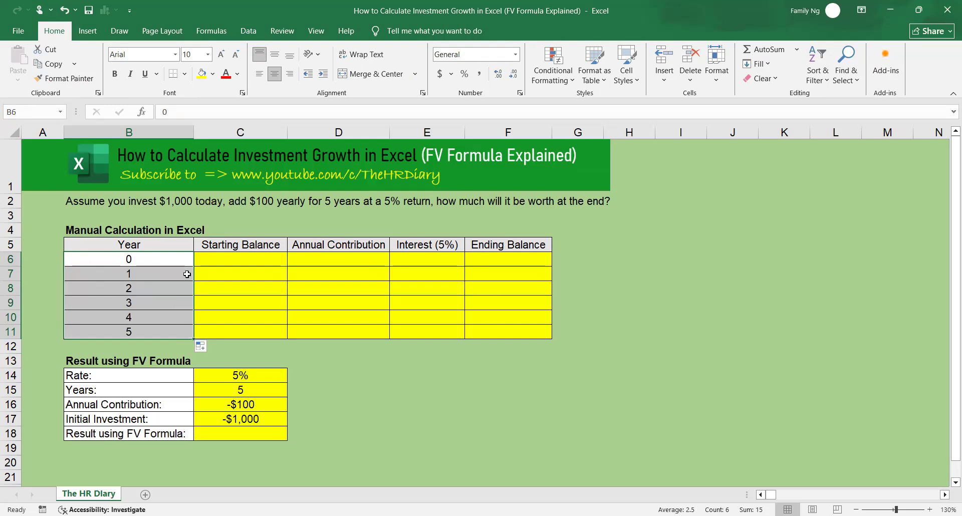
left_click(187, 282)
left_click_drag(183, 246, 183, 337)
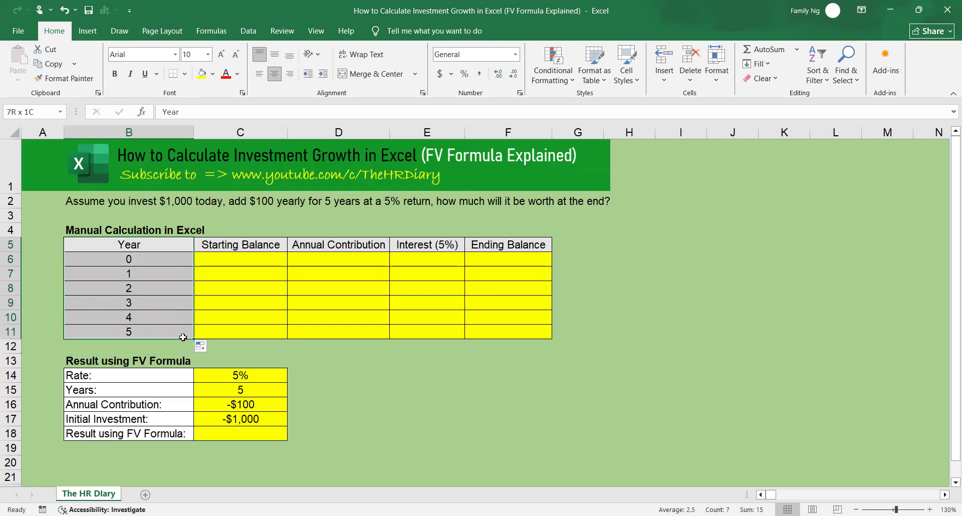
Enter 1000 as the Year 0 starting balance in cell C6.
left_click(260, 241)
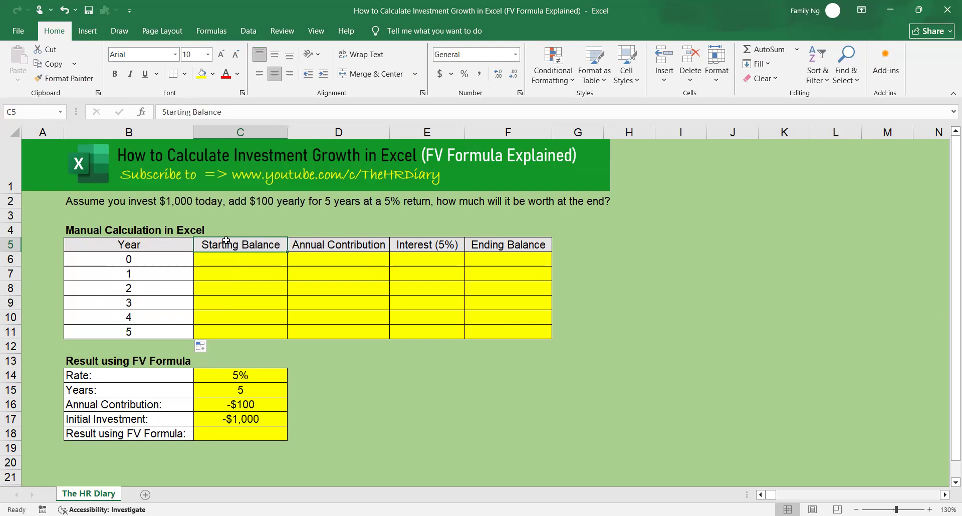
left_click(227, 259)
type("1000")
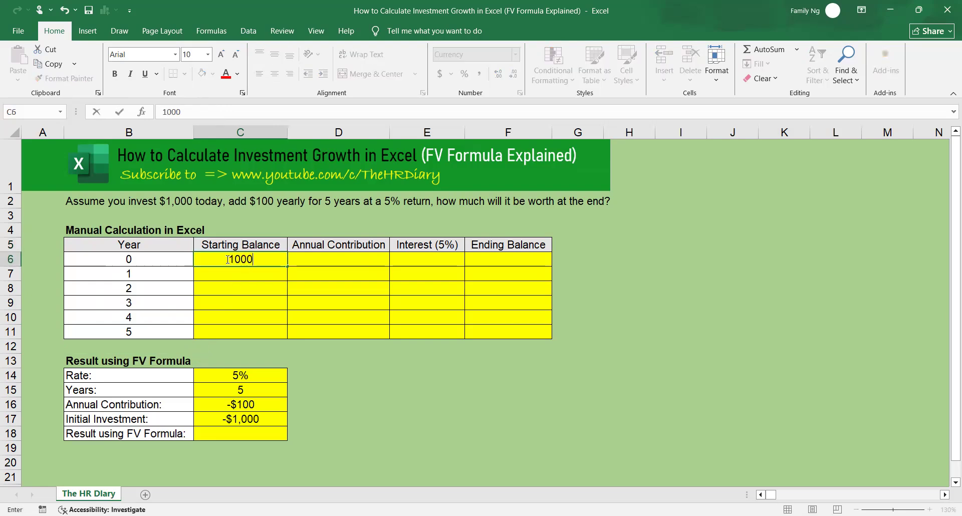
key("Return")
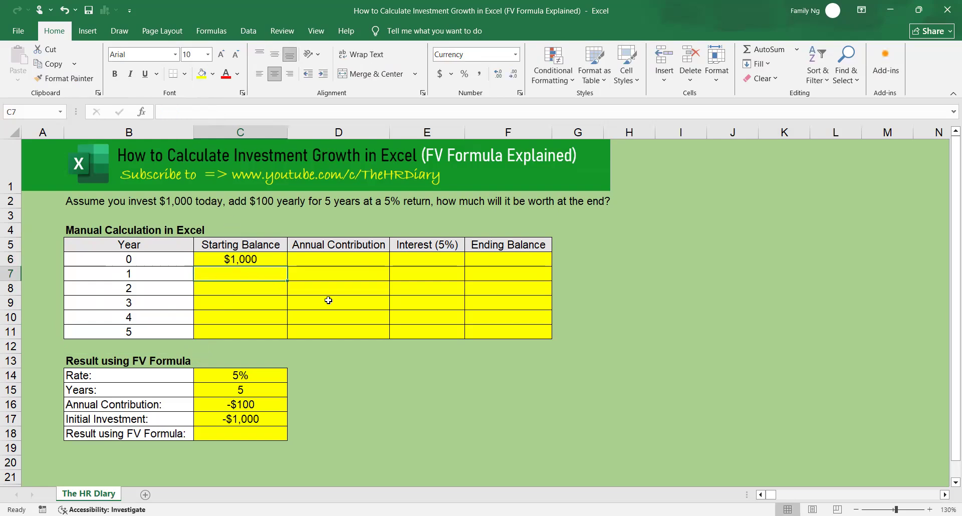
Link the Year 1 starting balance in C7 to the prior ending balance with =F6 and fill the formula down to C11.
type("=")
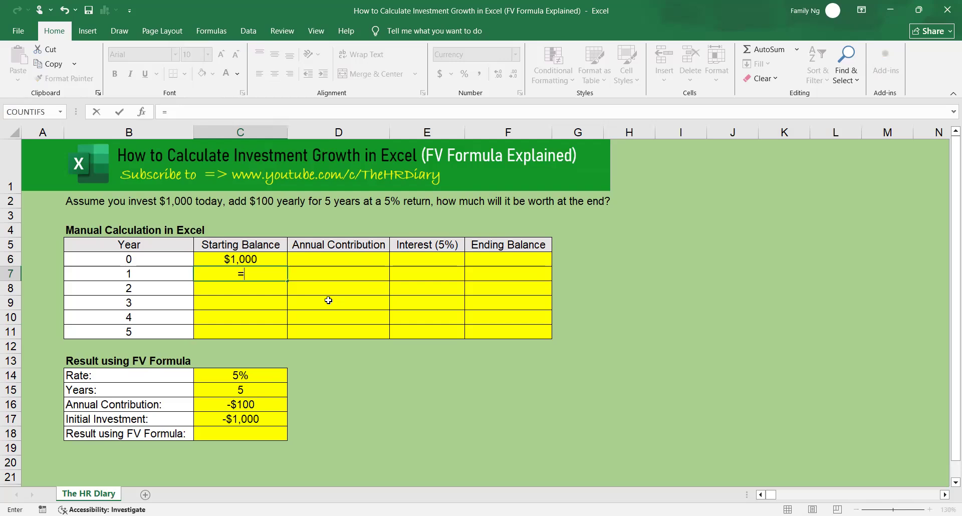
left_click(532, 262)
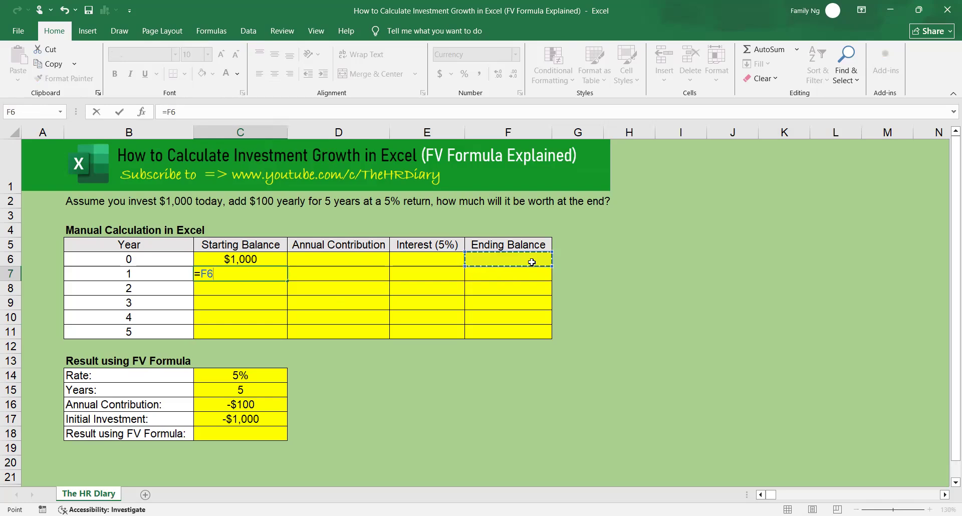
key("Return")
left_click(249, 274)
left_click_drag(287, 282, 285, 333)
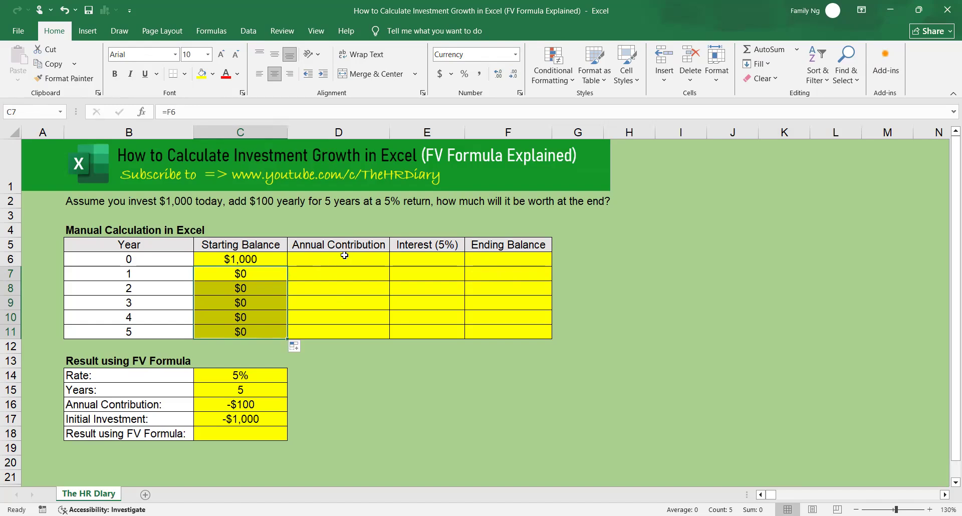
Enter 0 as the Year 0 annual contribution in cell D6.
left_click(346, 246)
left_click(360, 264)
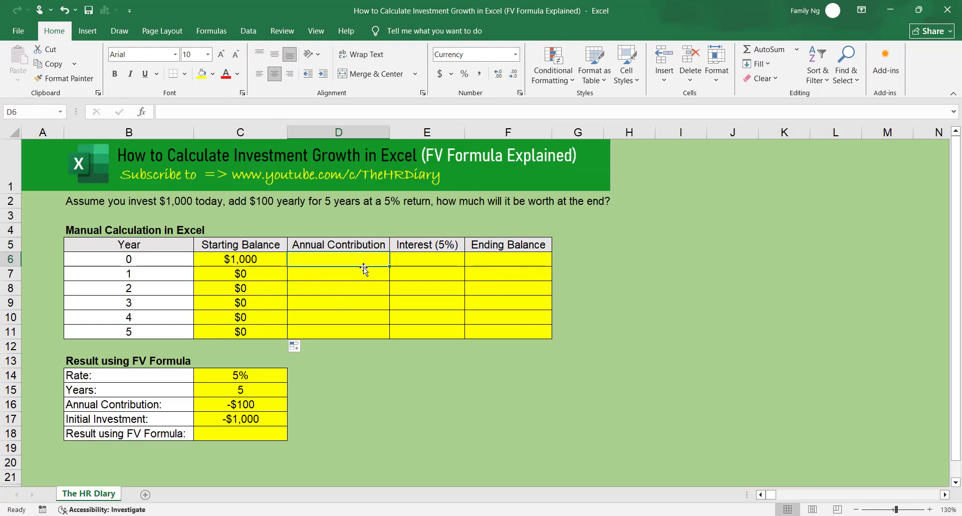
type("0")
key("Return")
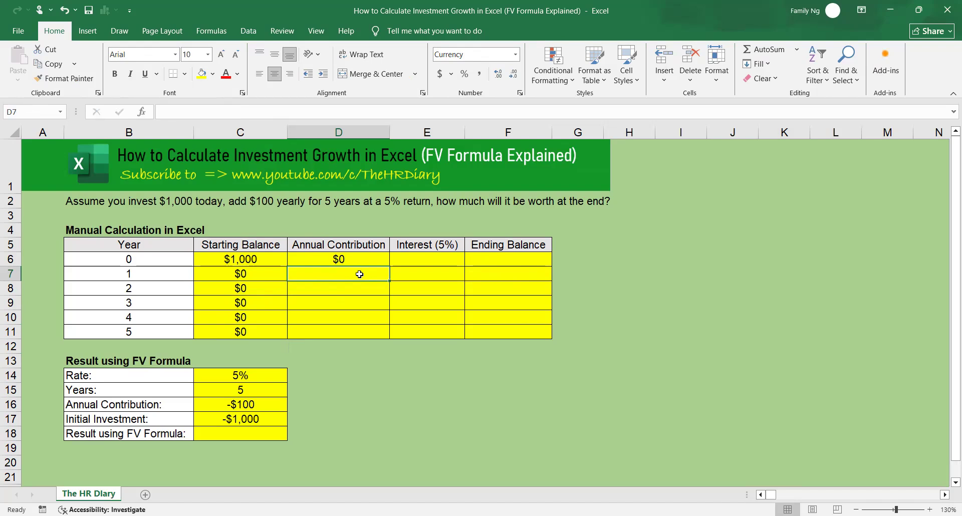
Enter 100 as the Year 1 annual contribution in D7 and copy it down through Year 5 in D11.
type("100")
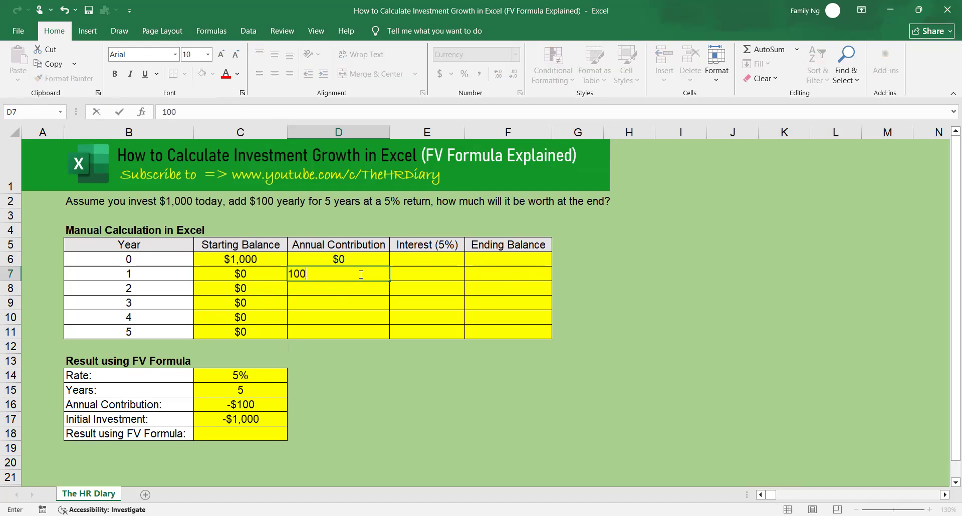
key("Return")
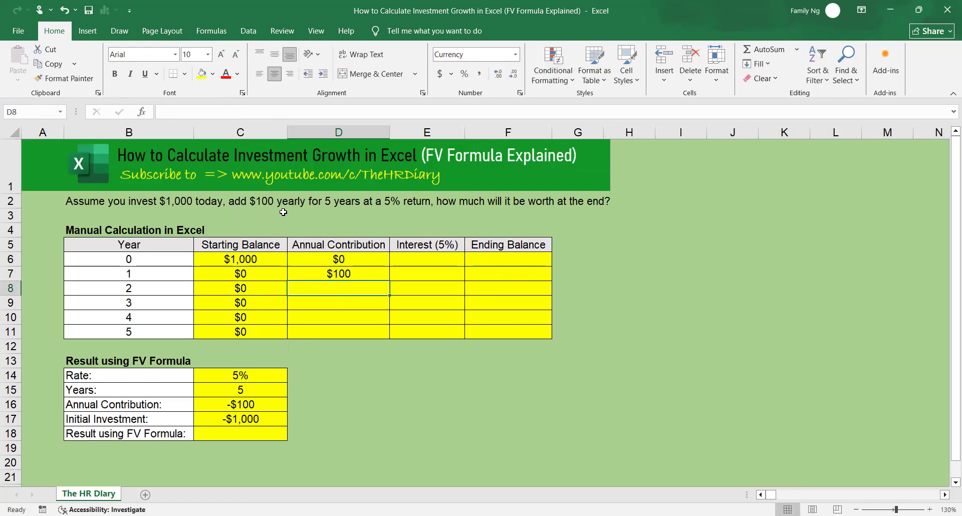
left_click(371, 271)
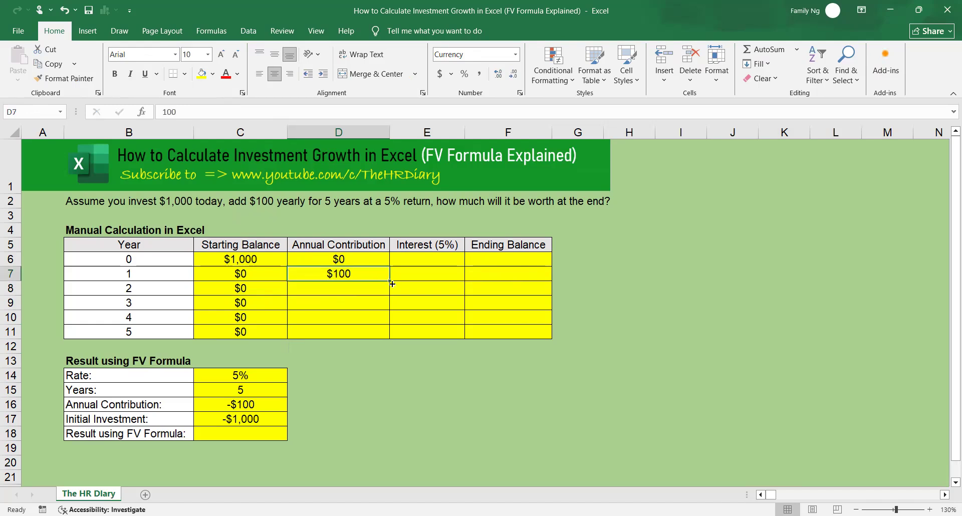
left_click_drag(388, 282, 400, 337)
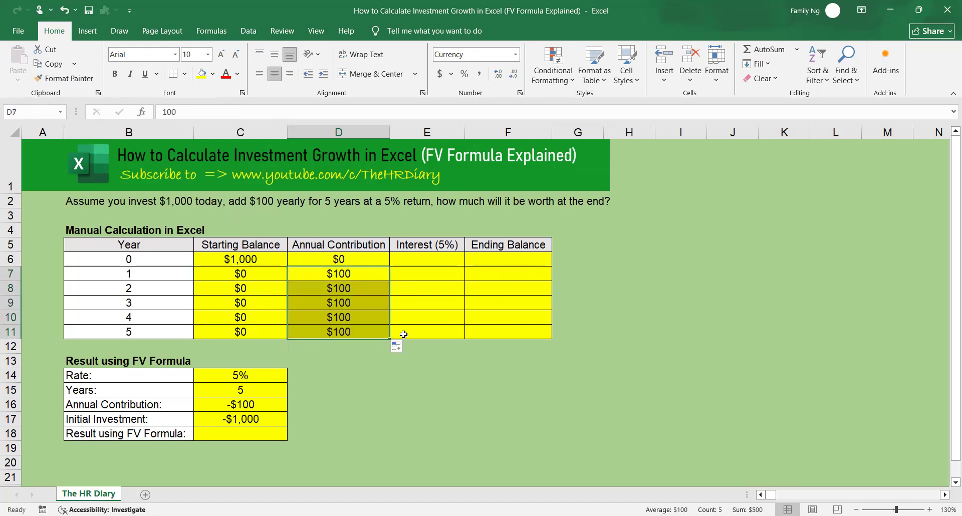
Enter 0 as the Year 0 interest in cell E6.
left_click(446, 258)
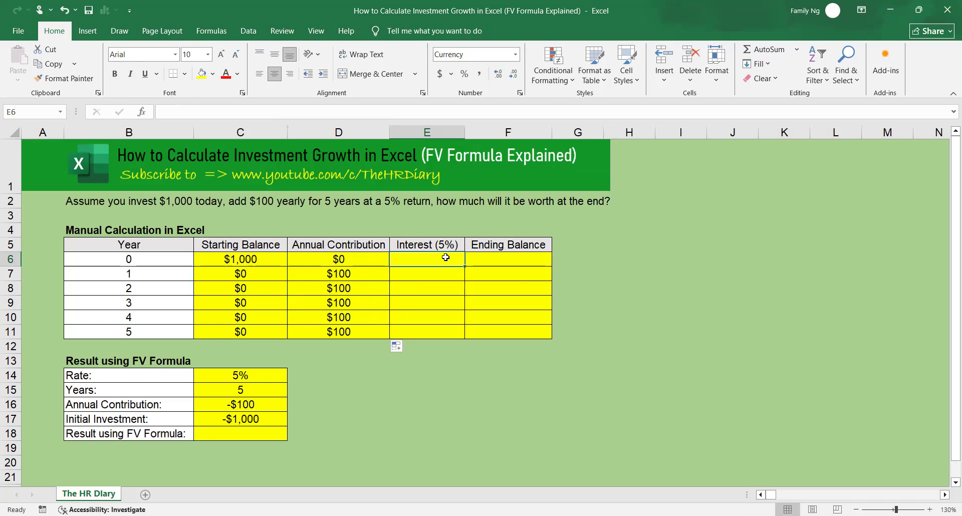
left_click(250, 259)
left_click(428, 259)
type("0")
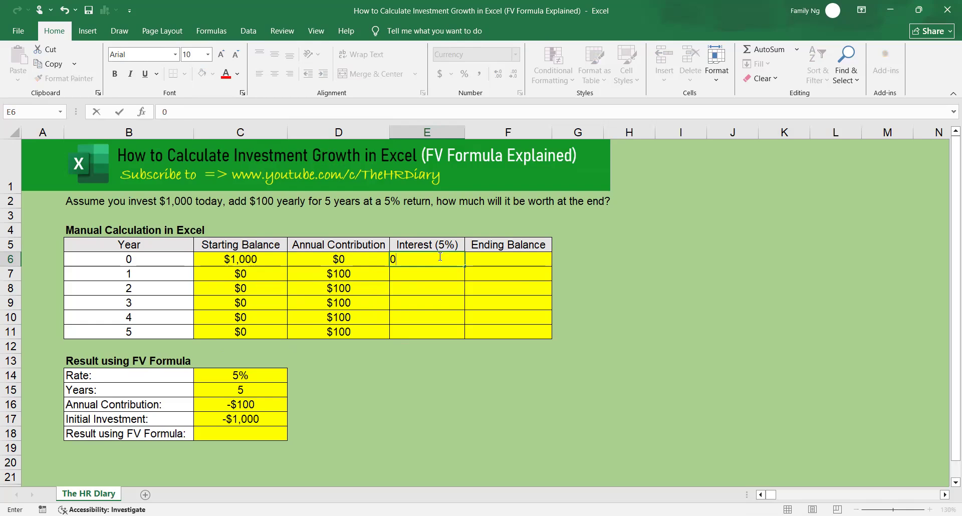
key("ctrl+Return")
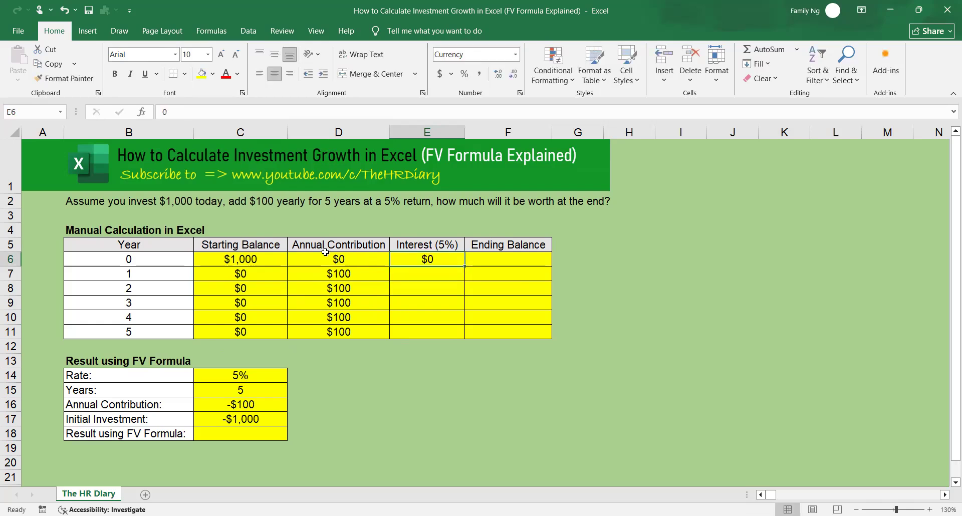
left_click(229, 259)
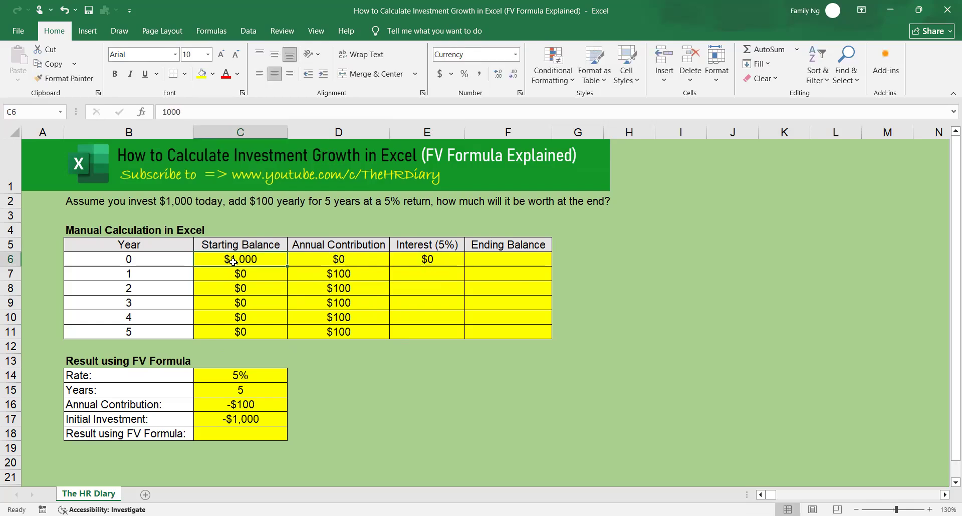
left_click(454, 259)
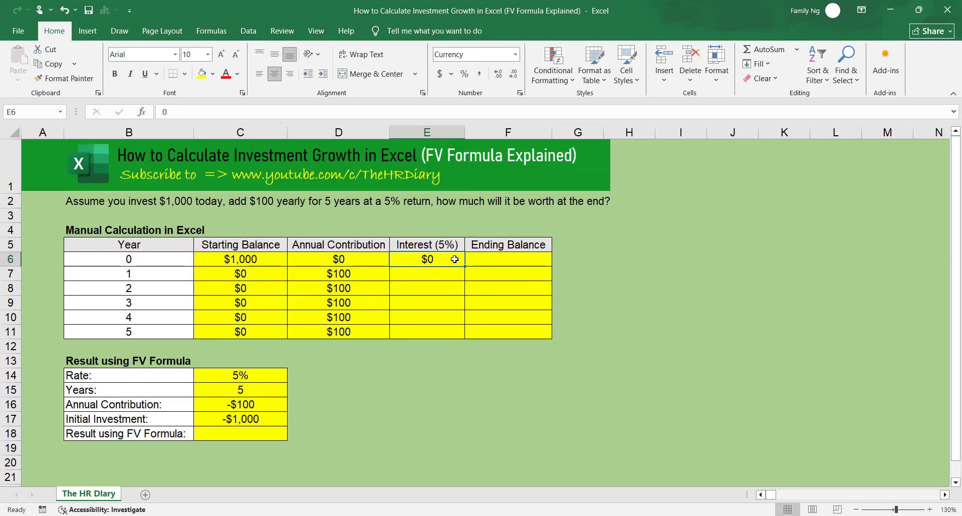
Calculate the Year 1 interest in E7 with =C7*5% and fill the formula down to E11.
left_click(452, 274)
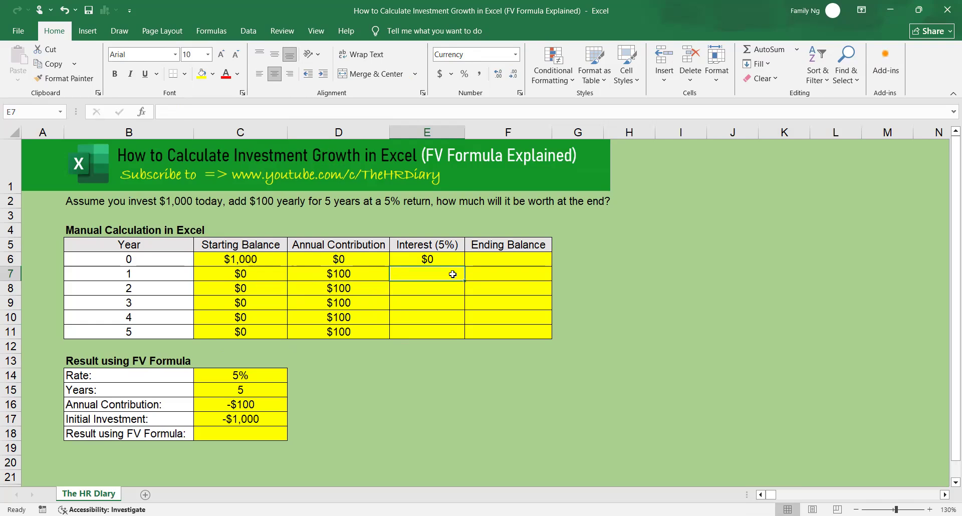
type("=")
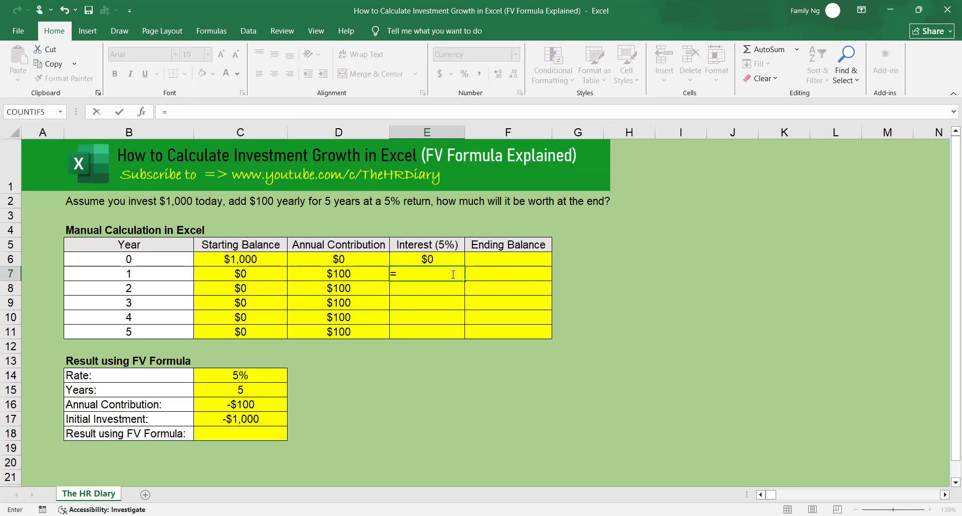
left_click(251, 276)
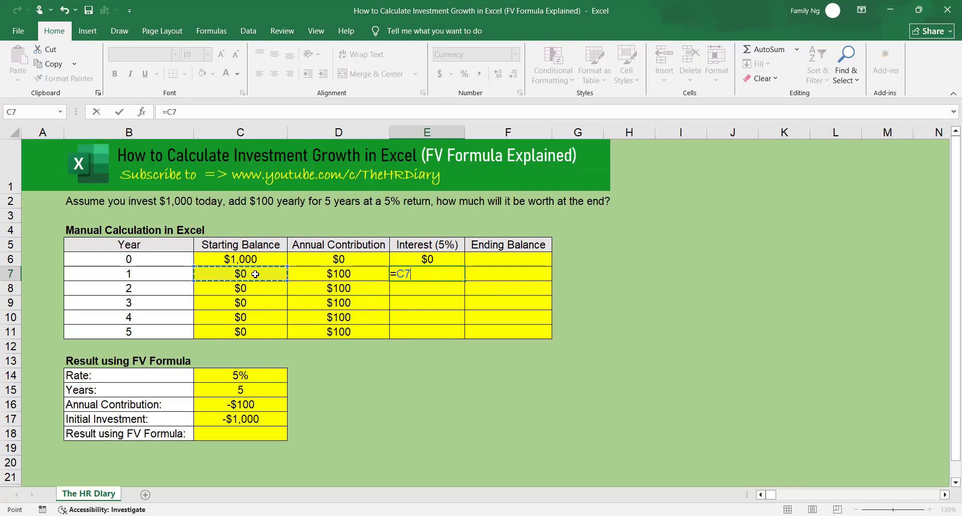
type("*5%")
key("Return")
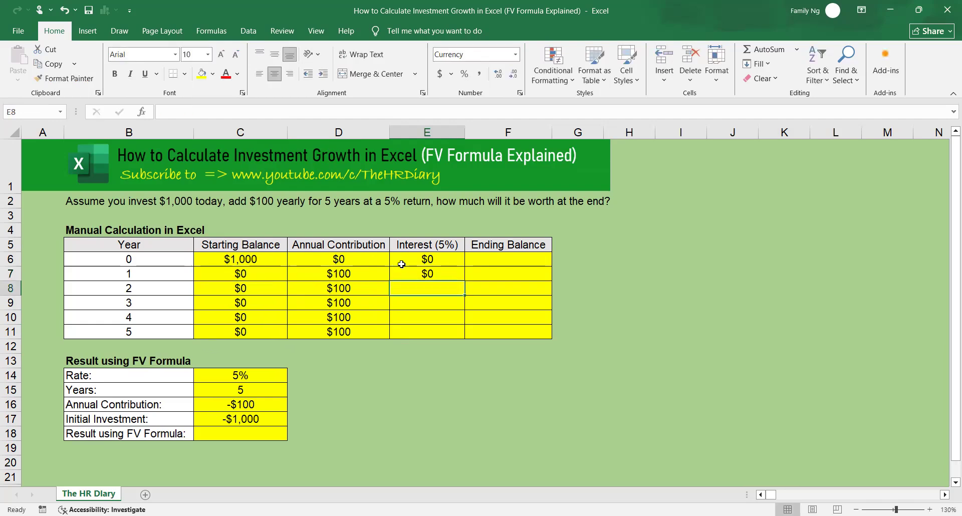
left_click(454, 273)
left_click_drag(466, 282, 456, 341)
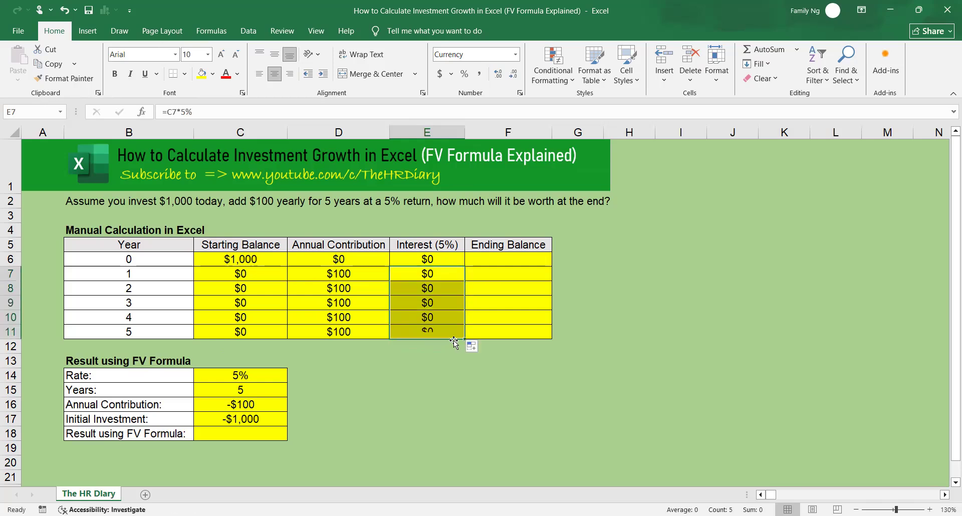
left_click(449, 275)
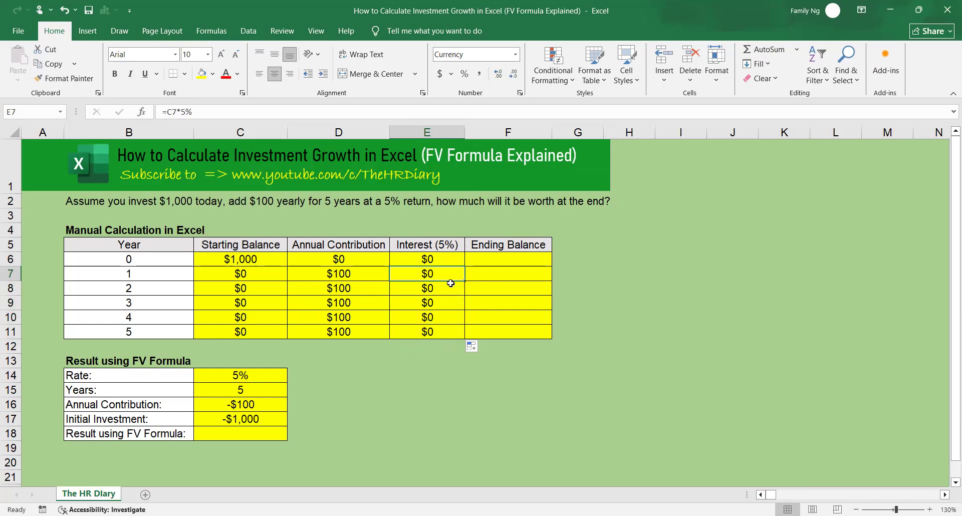
Calculate the Year 0 ending balance in F6 with =C6+D6+E6 and fill the formula down to F11.
left_click(536, 260)
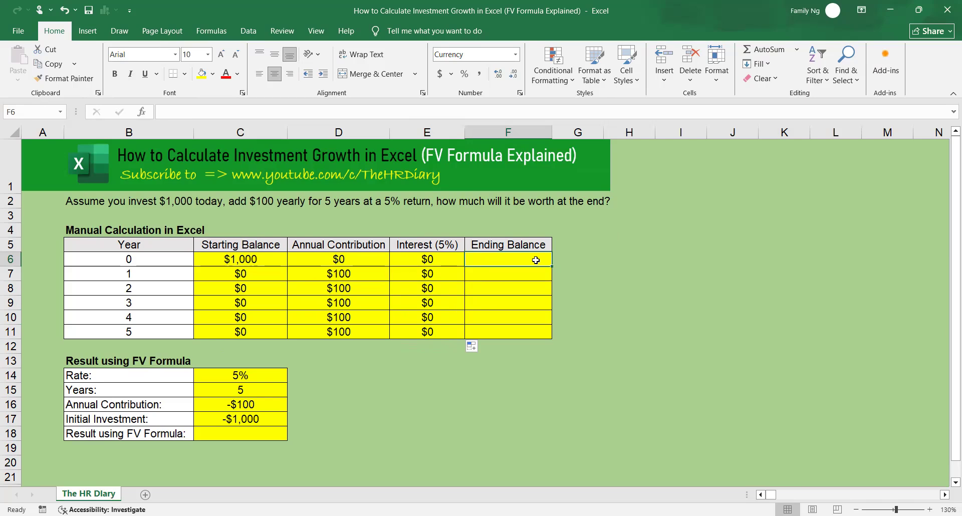
left_click_drag(356, 246, 421, 242)
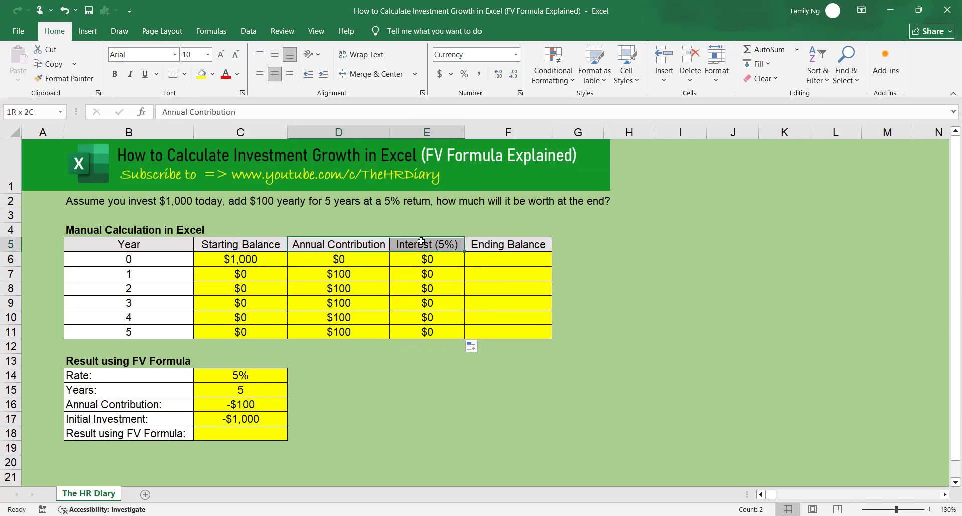
left_click(529, 261)
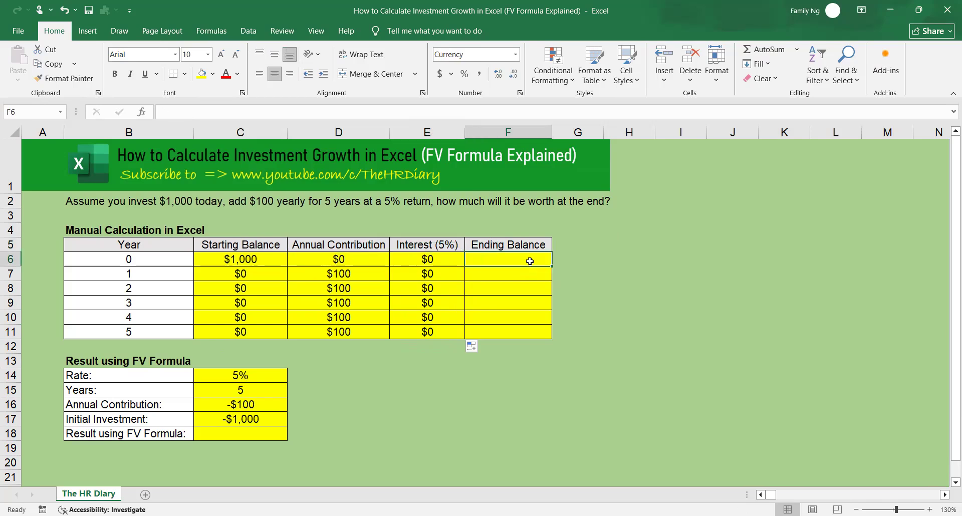
type("=")
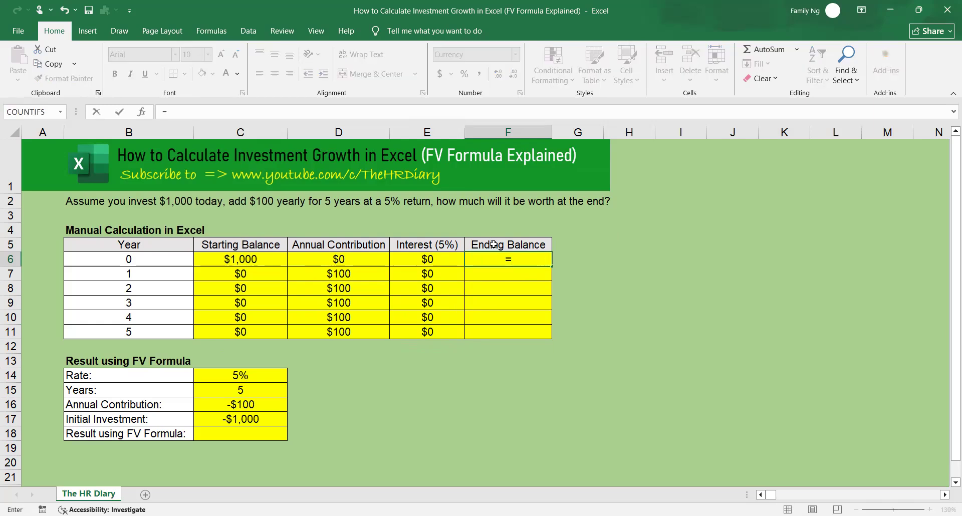
left_click(269, 262)
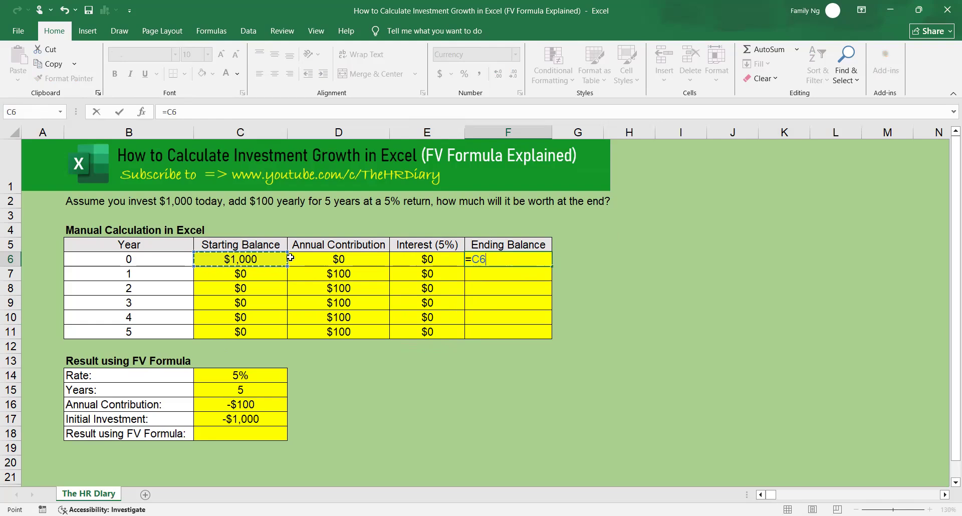
type("+")
left_click(346, 261)
type("+")
left_click(423, 260)
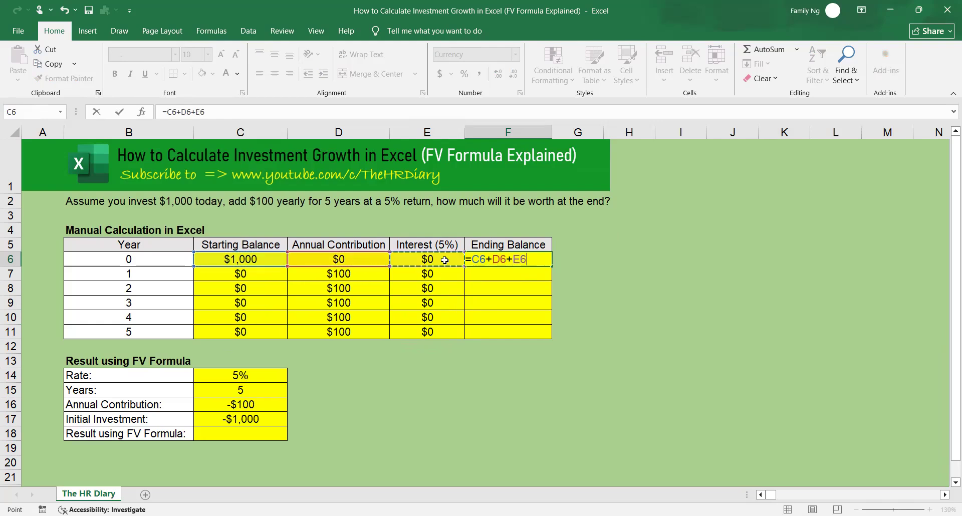
key("Return")
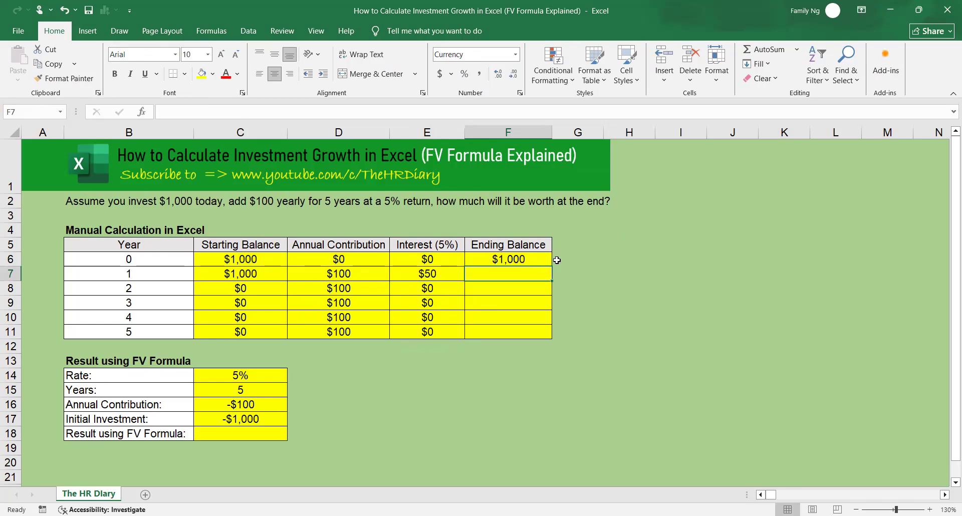
left_click(530, 260)
left_click_drag(552, 266, 553, 336)
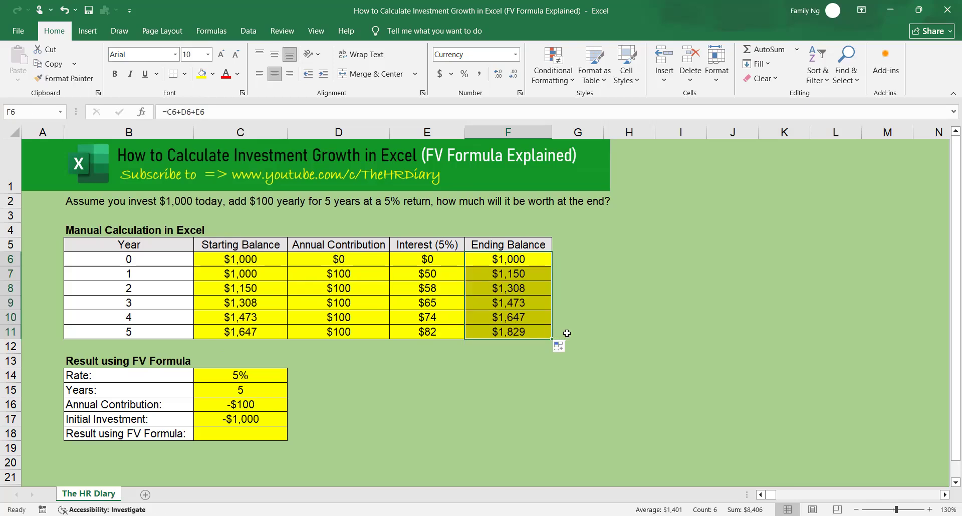
Review the completed manual table, following the Year 1 row across and the ending balances down to Year 5 in F11.
left_click(507, 334)
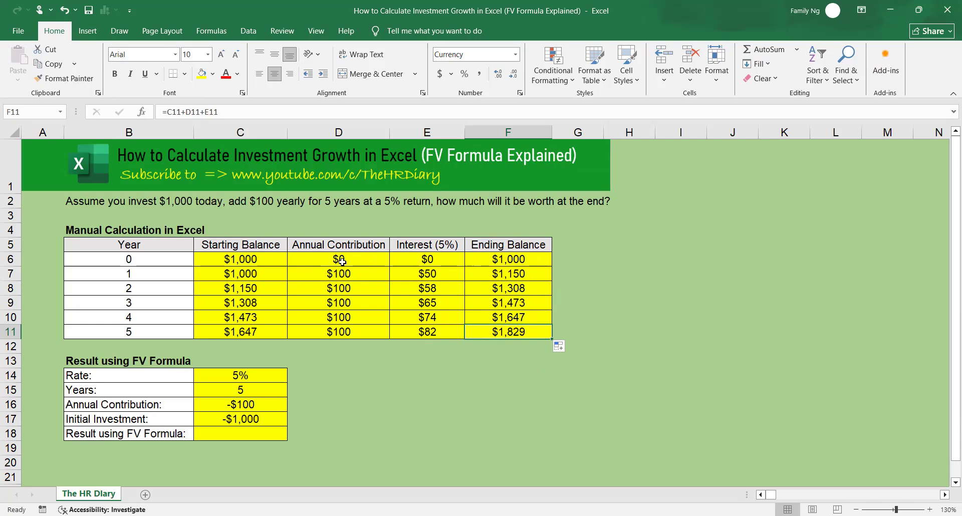
left_click(275, 264)
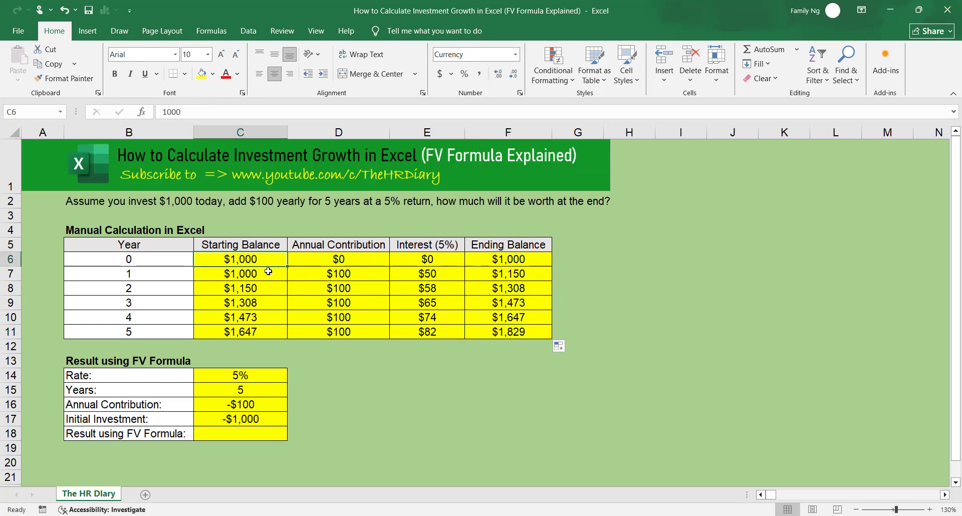
left_click(363, 275)
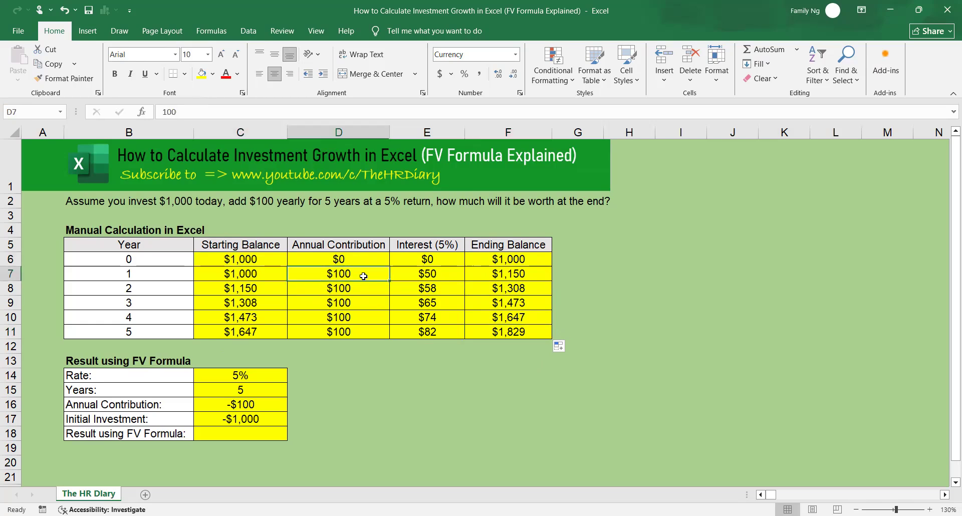
left_click(450, 276)
left_click(524, 269)
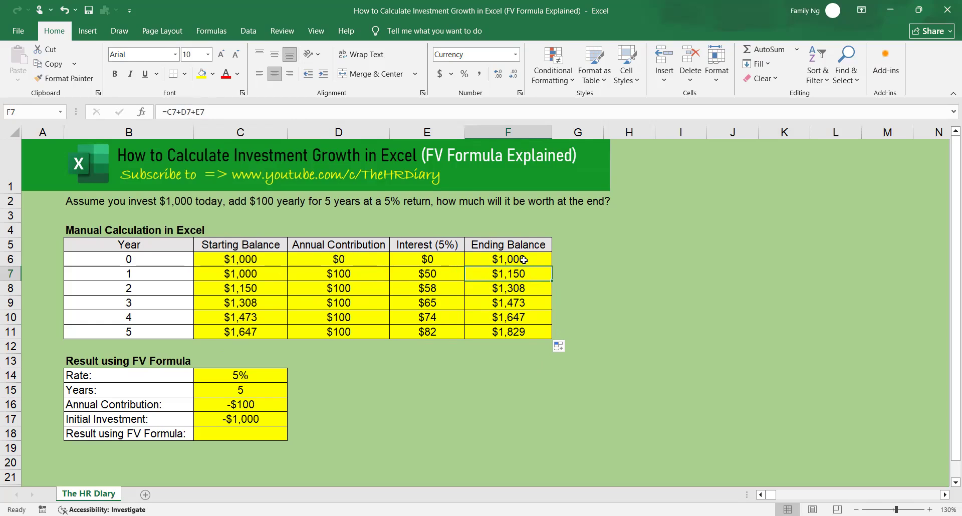
left_click(526, 303)
left_click(537, 334)
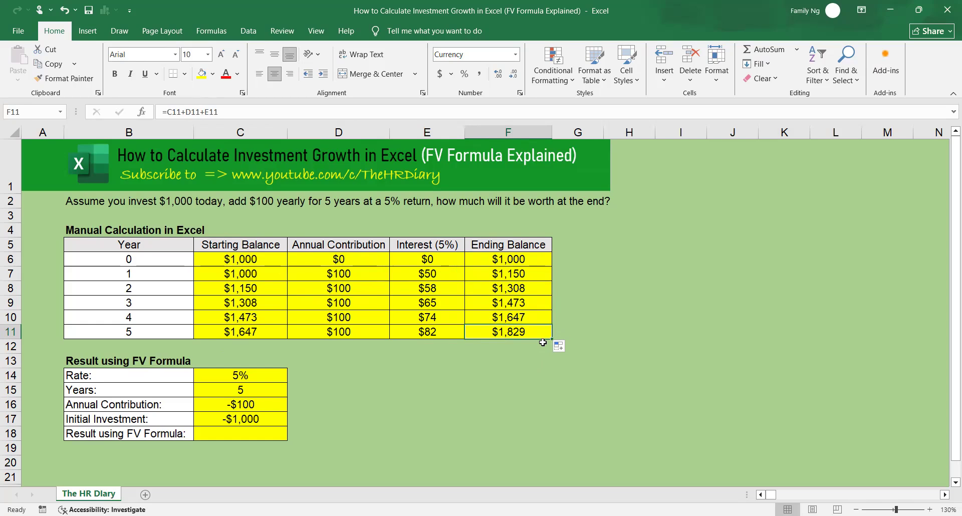
Examine the rate, years, annual contribution and initial investment inputs in B14:C17 against the investment question in B2.
left_click(164, 363)
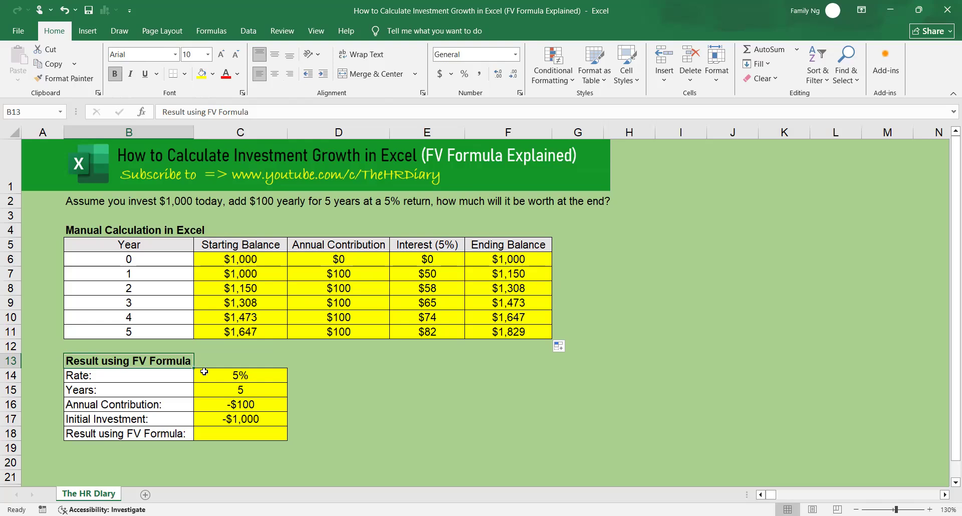
left_click_drag(270, 377, 268, 419)
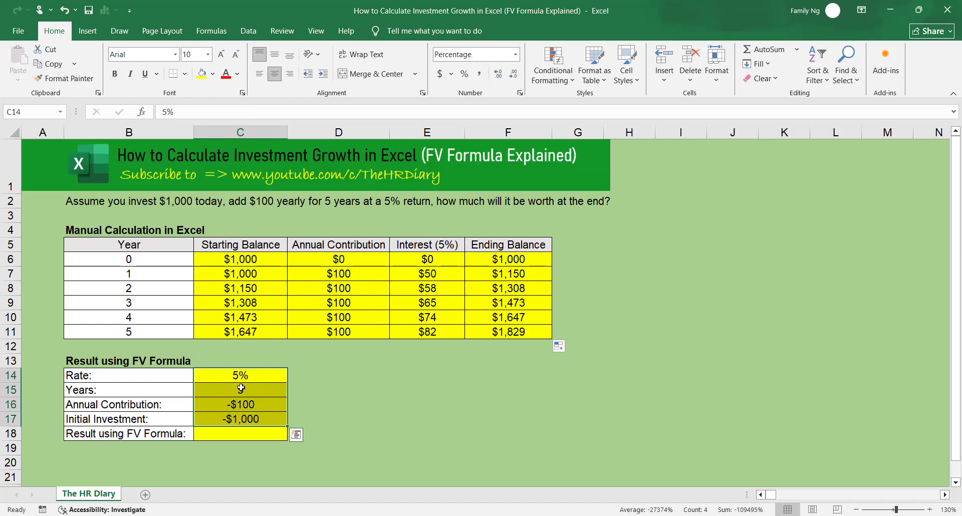
left_click_drag(133, 376, 241, 419)
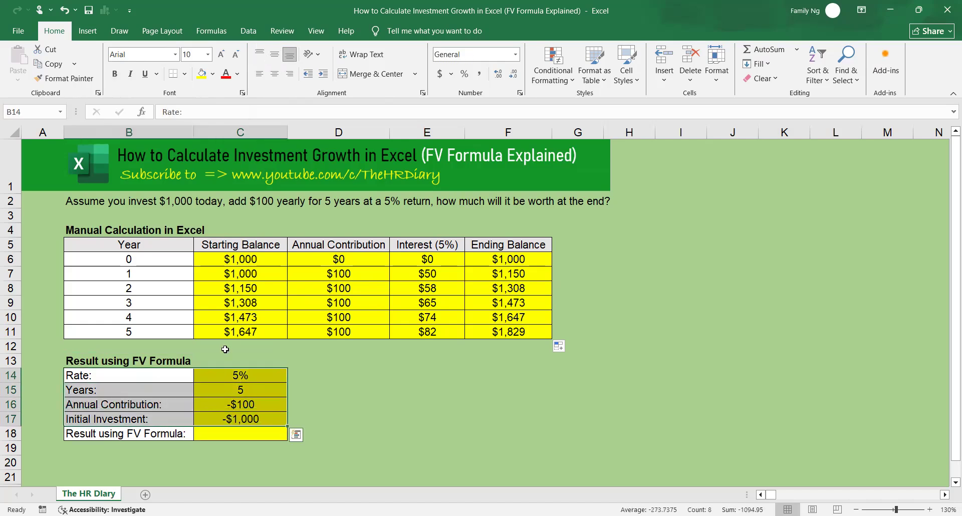
left_click(118, 201)
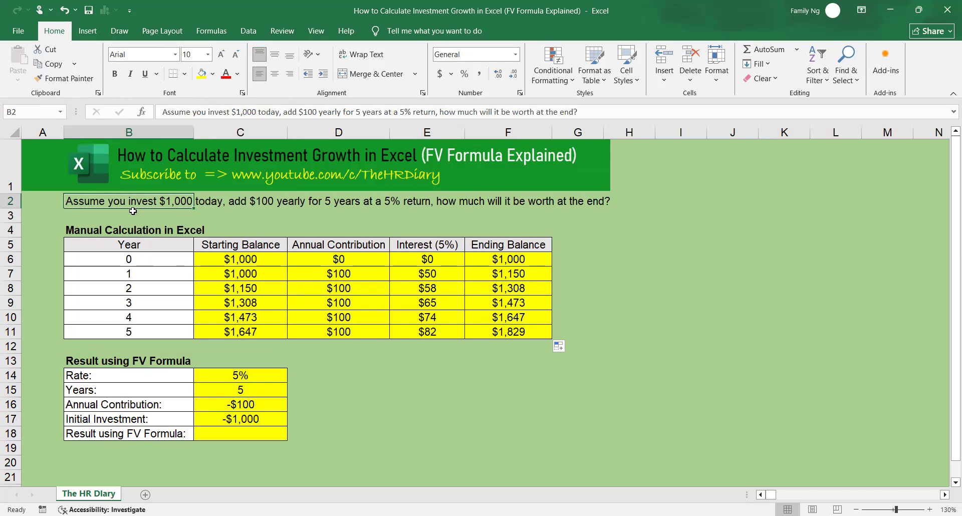
left_click(273, 374)
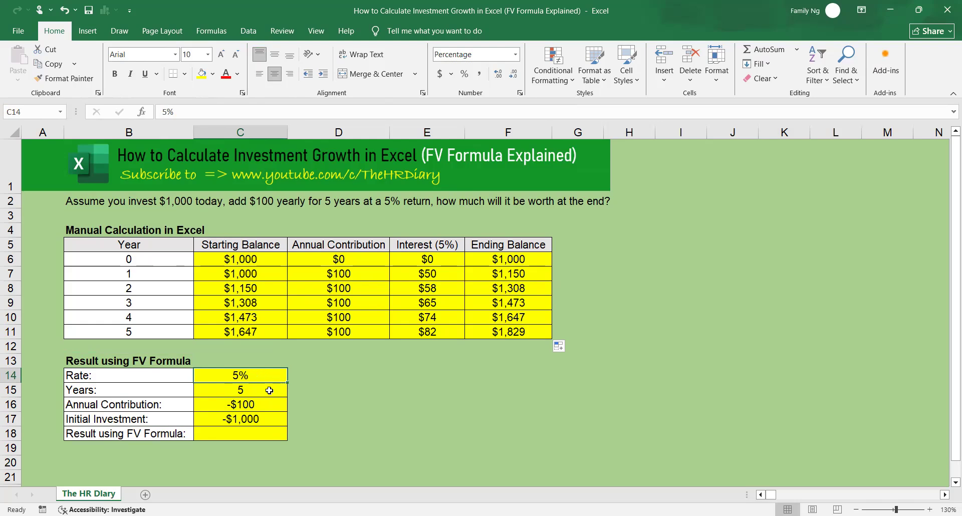
left_click(267, 390)
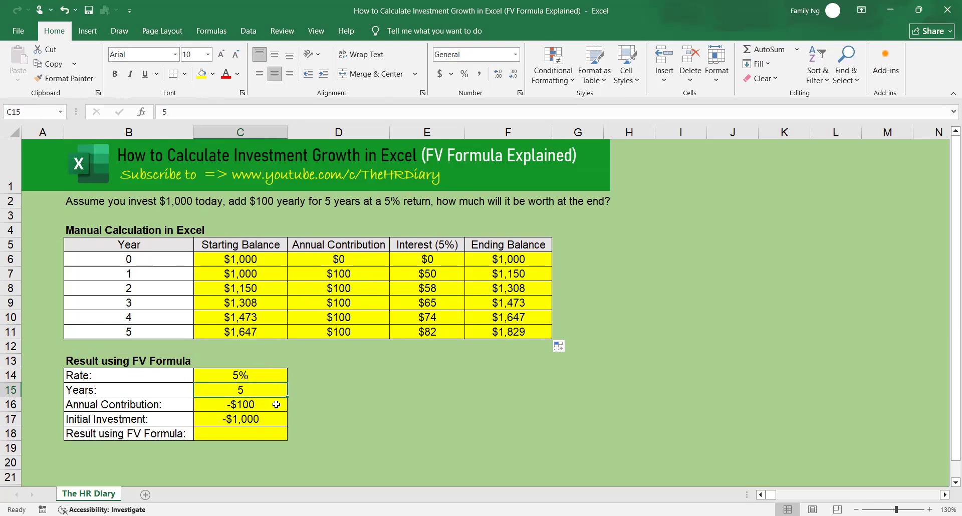
left_click(276, 406)
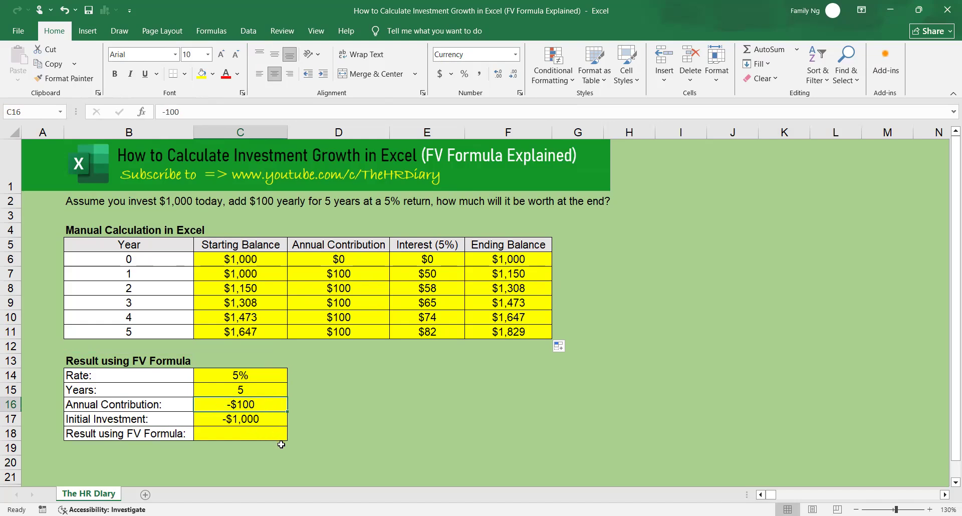
left_click(270, 422)
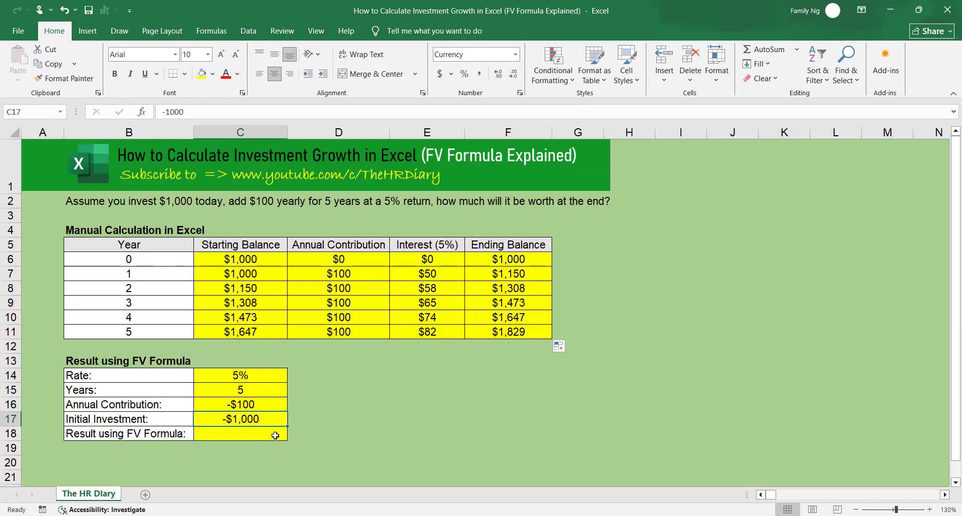
Calculate the investment's future value in C18 with =FV(C14,C15,C16,C17).
left_click(275, 435)
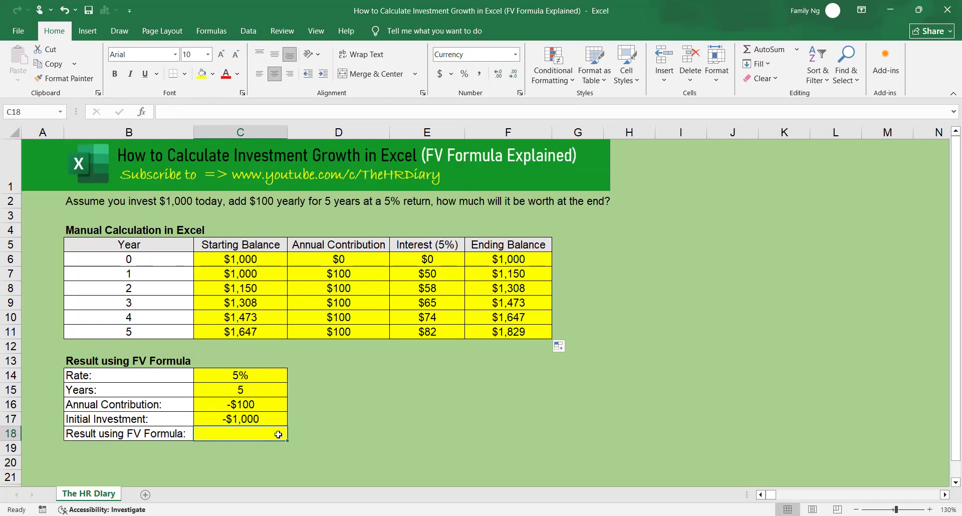
type("=")
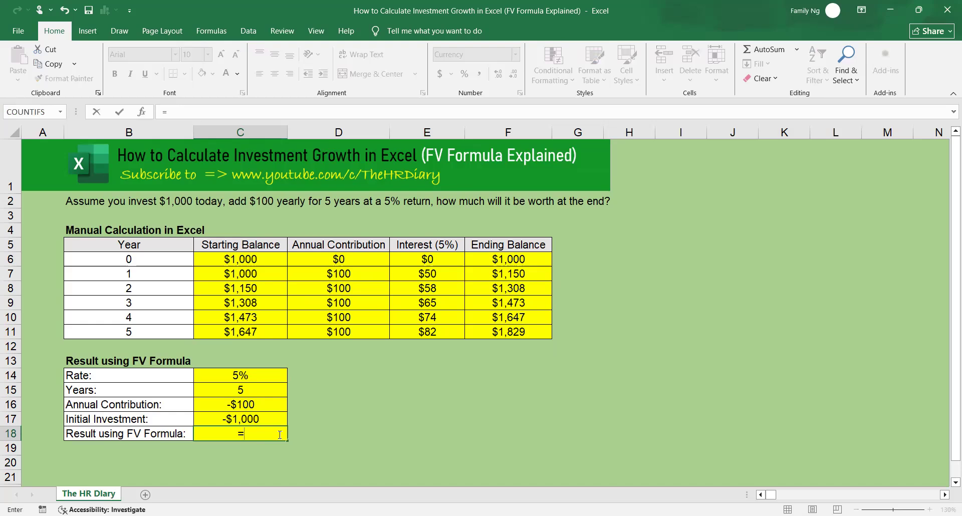
type("fv(")
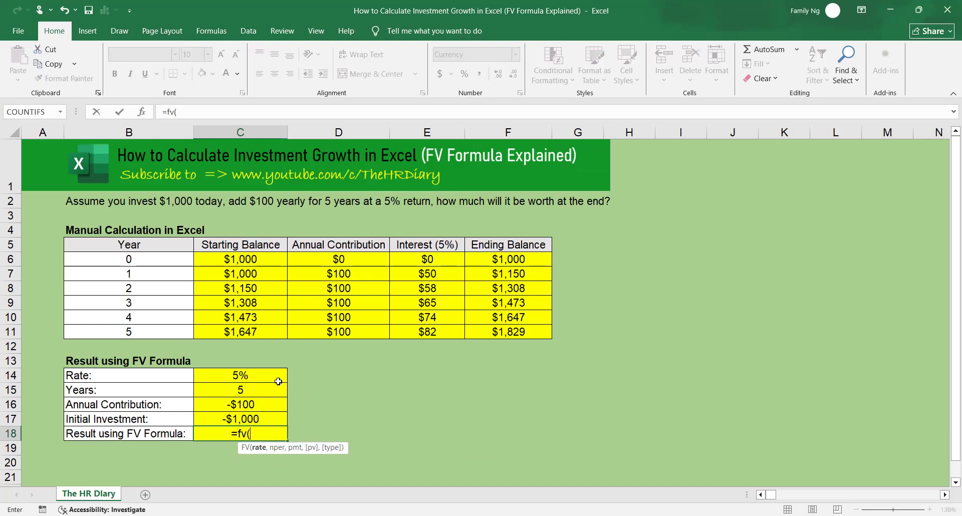
left_click(273, 377)
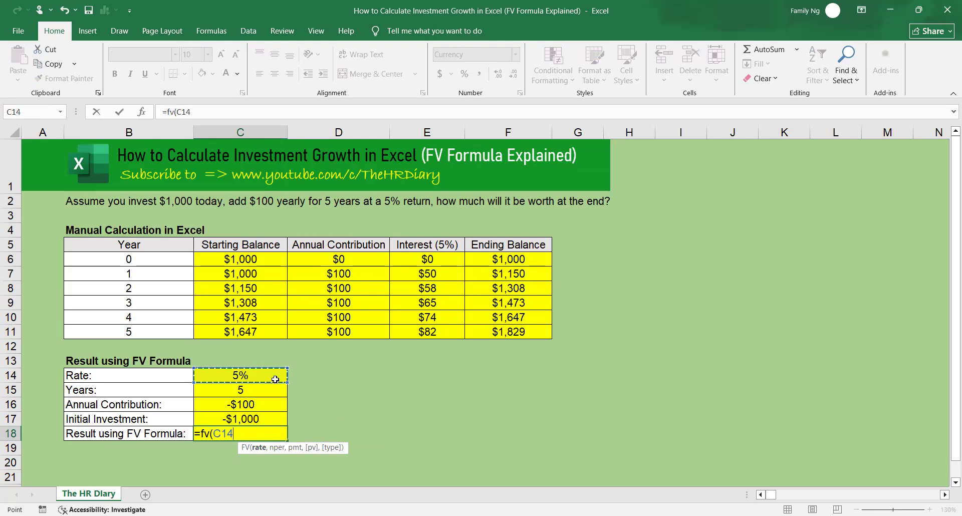
type(",")
left_click(276, 392)
type(",")
left_click(277, 409)
type(",")
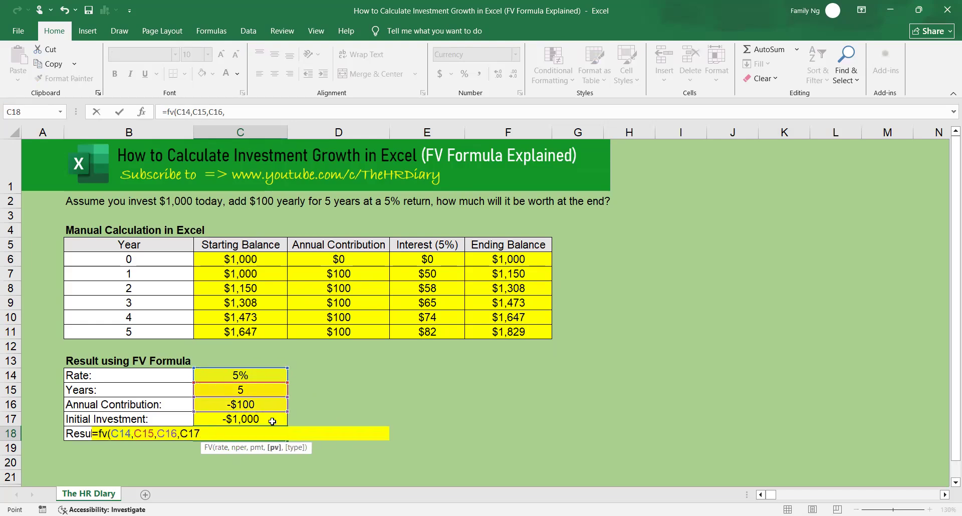
left_click(273, 422)
type(")")
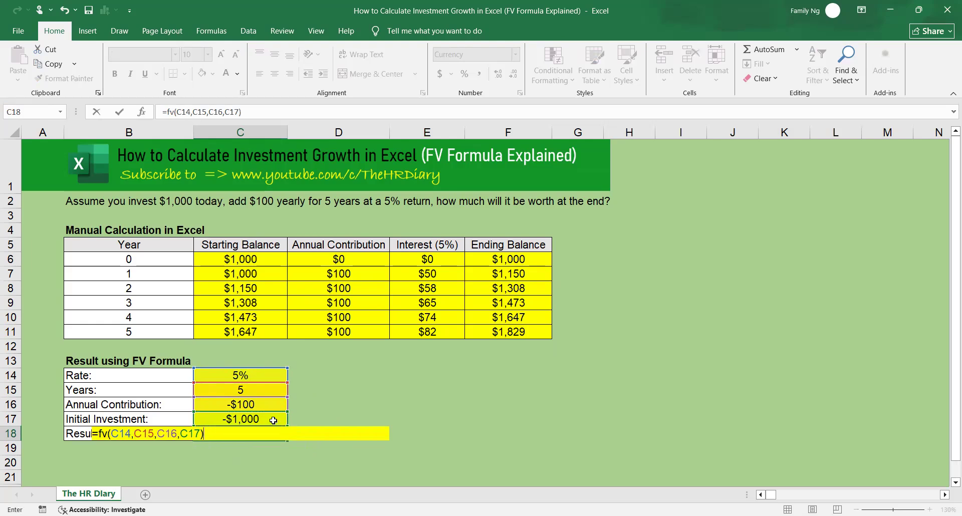
key("Return")
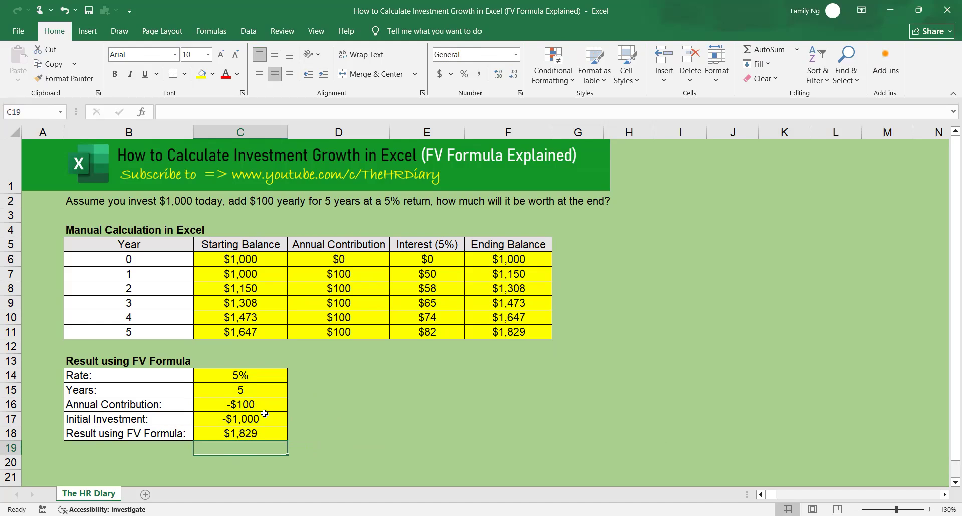
Recheck the FV inputs in C14:C17 and compare the formula result in C18 with the Year 5 ending balance in F11.
left_click(261, 405)
left_click(259, 418)
left_click(258, 405)
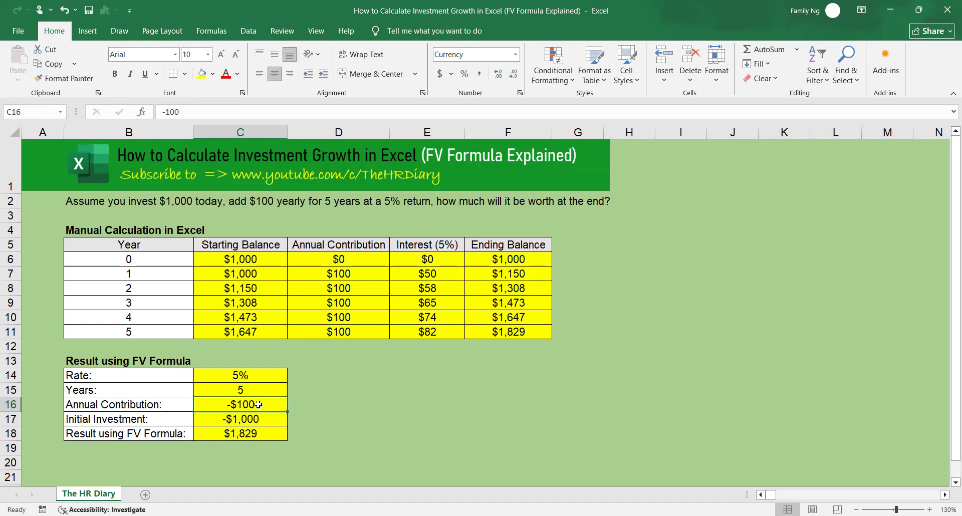
left_click(250, 422)
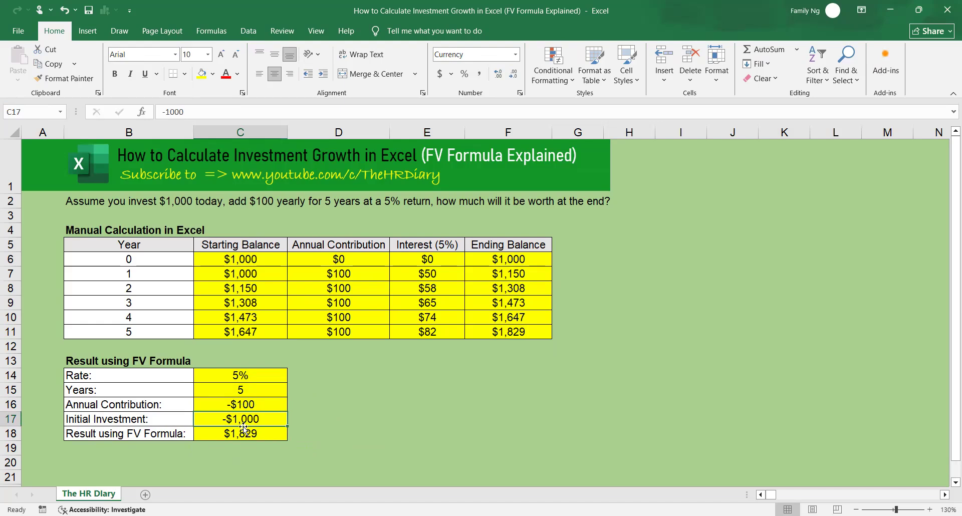
mouse_move(166, 377)
left_mouse_down()
mouse_move(201, 379)
mouse_move(251, 403)
mouse_move(263, 422)
left_mouse_up()
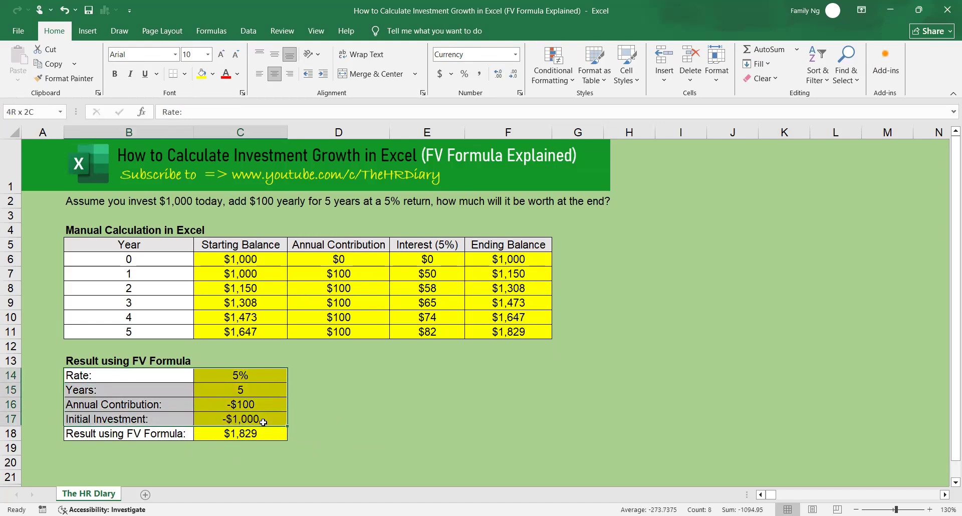
left_click(239, 374)
left_click(262, 392)
left_click(273, 405)
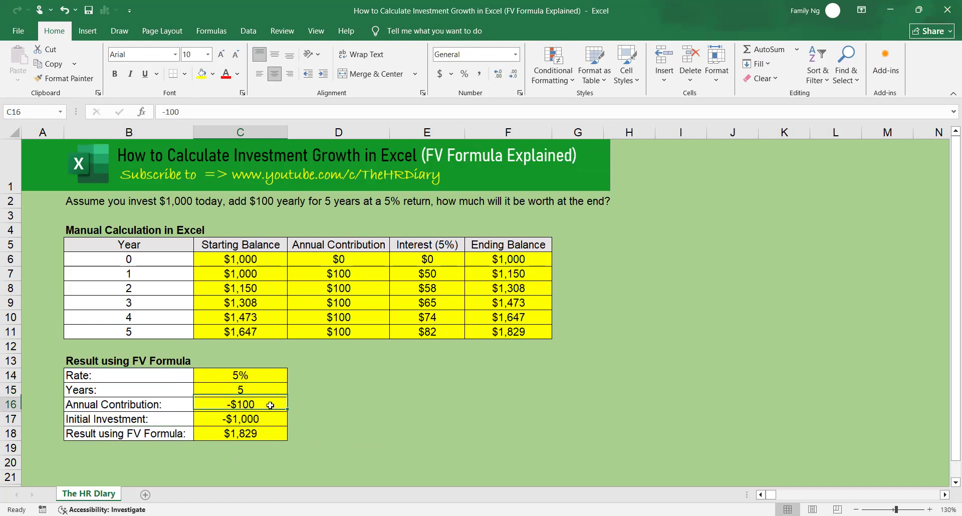
left_click(269, 423)
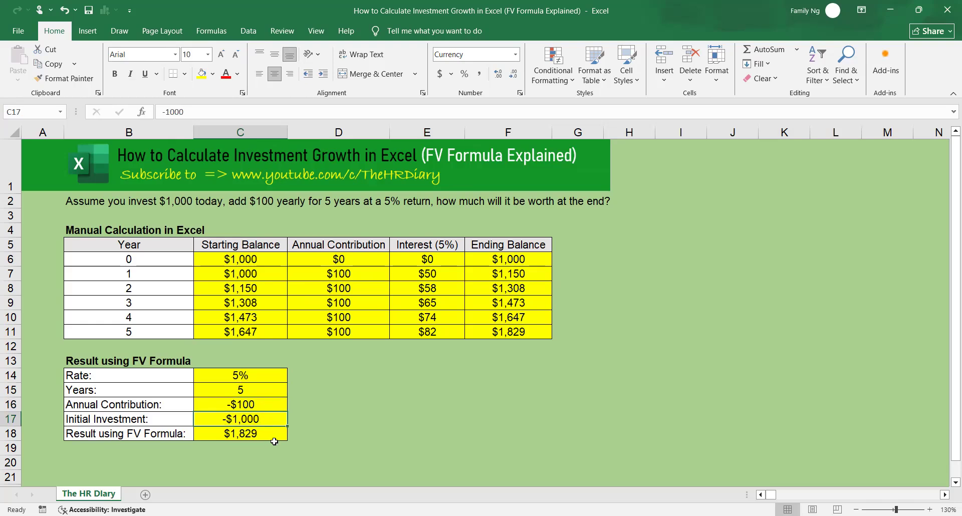
left_click(274, 437)
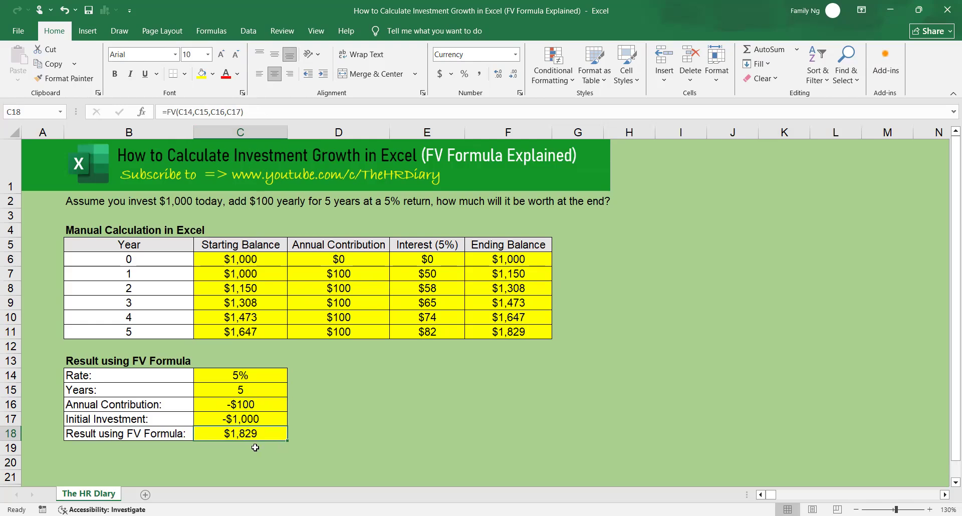
left_click(512, 333)
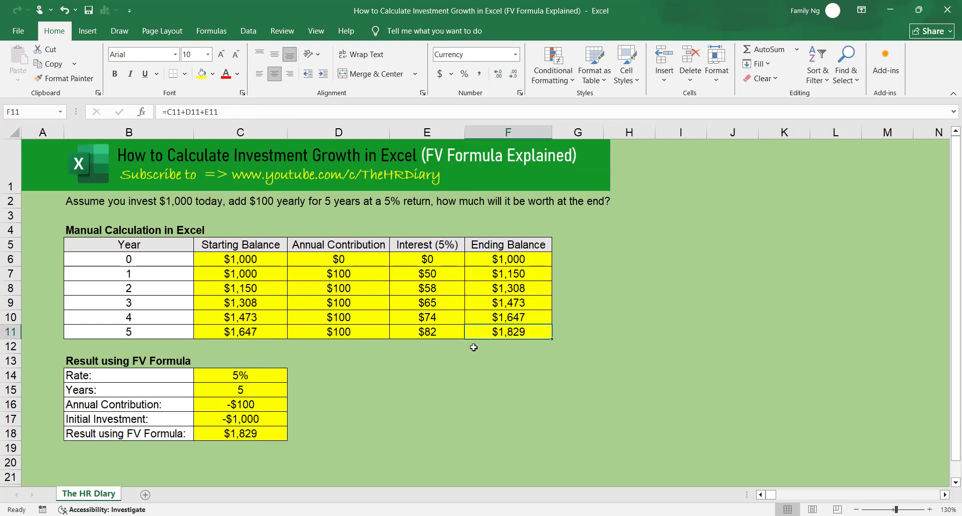
Compare the FV formula result in C18 with the year-by-year ending balances in F6:F11 and the manual table's rows 6 to 11.
left_click(259, 435)
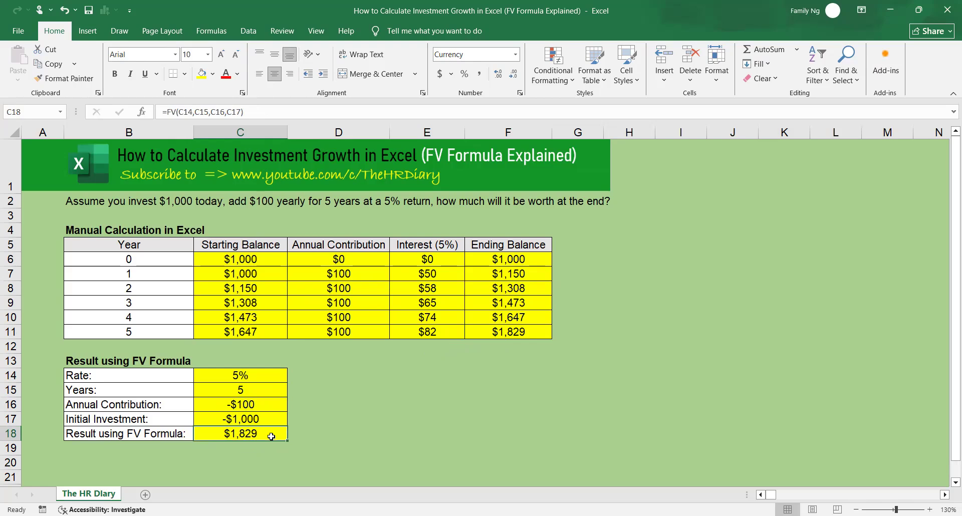
left_click(535, 334)
left_click_drag(524, 260, 528, 316)
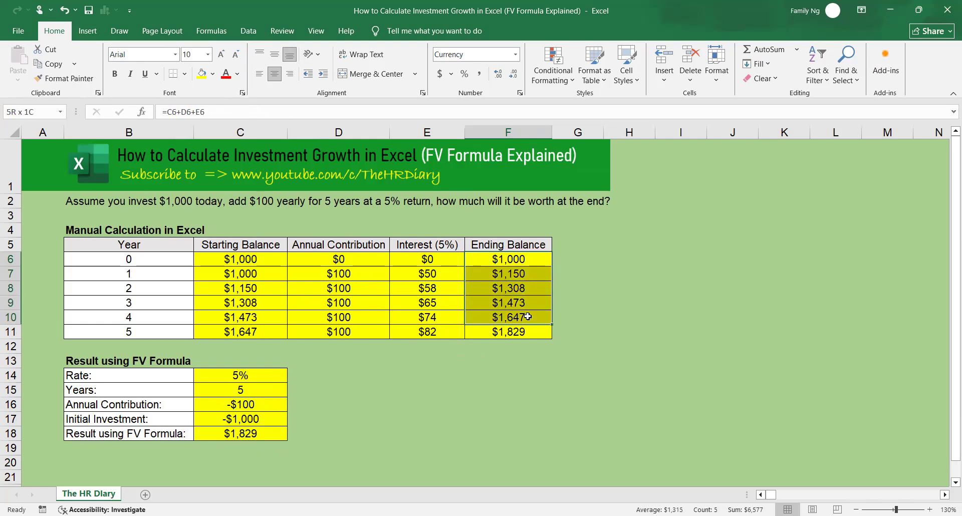
left_click_drag(513, 260, 511, 318)
left_click(272, 436)
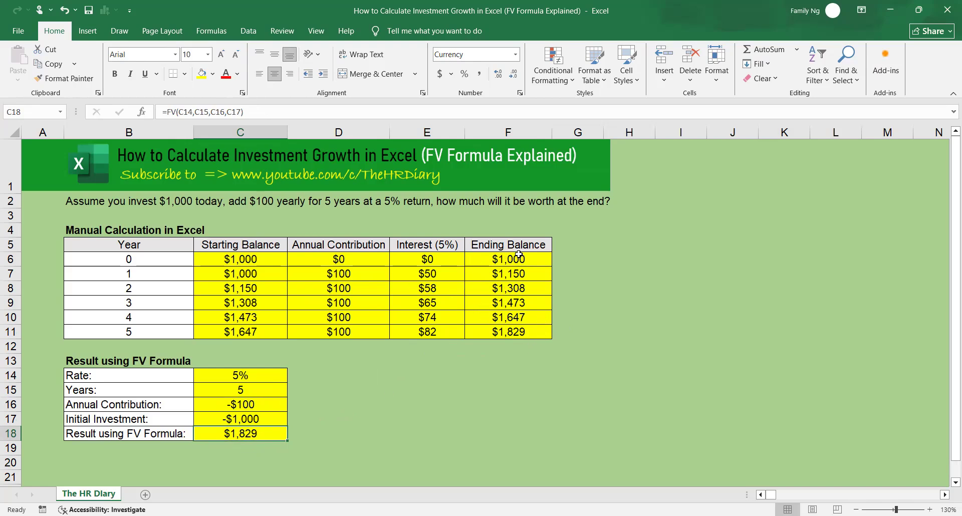
left_click_drag(11, 259, 15, 333)
left_click(241, 432)
Review the whole manual calculation block B4:F11 against the FV formula section, from its heading in B13 to the result in C18.
left_click_drag(102, 234, 512, 339)
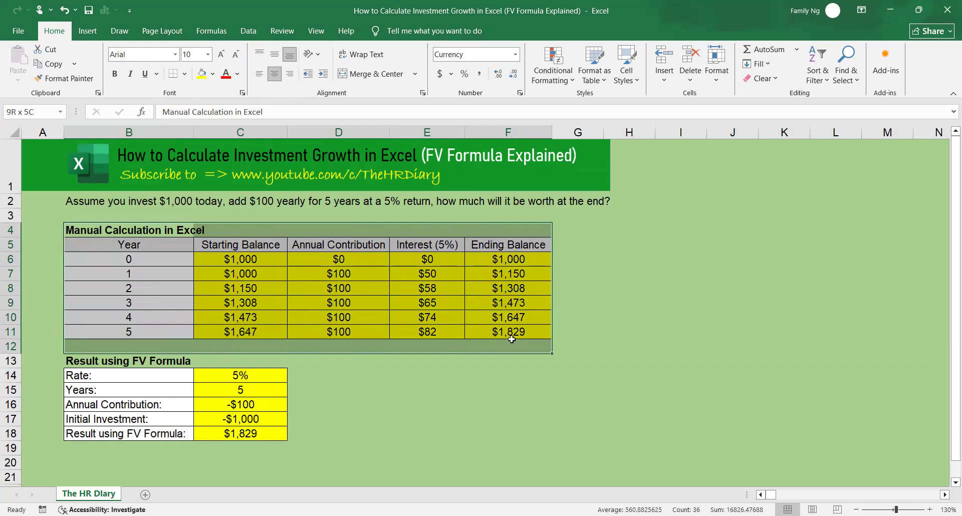
left_click_drag(512, 340, 513, 330)
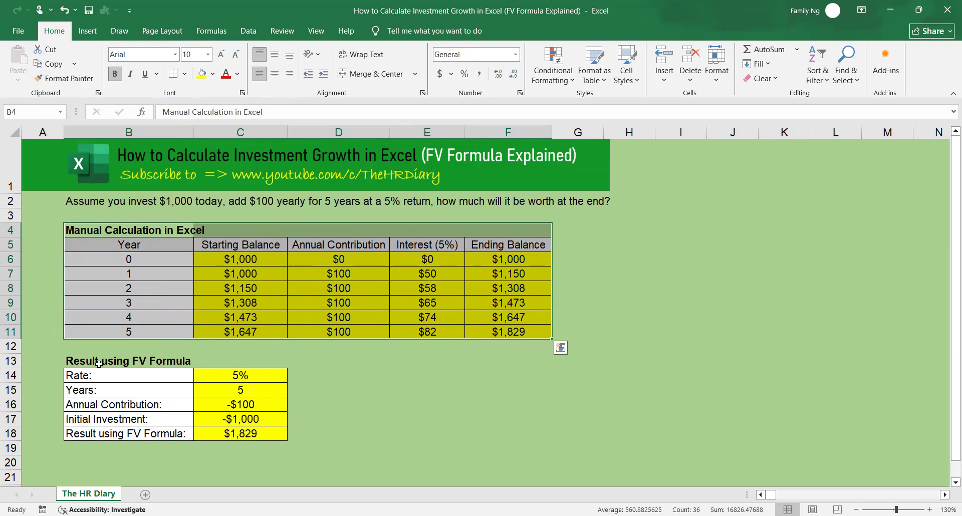
left_click_drag(98, 364, 241, 397)
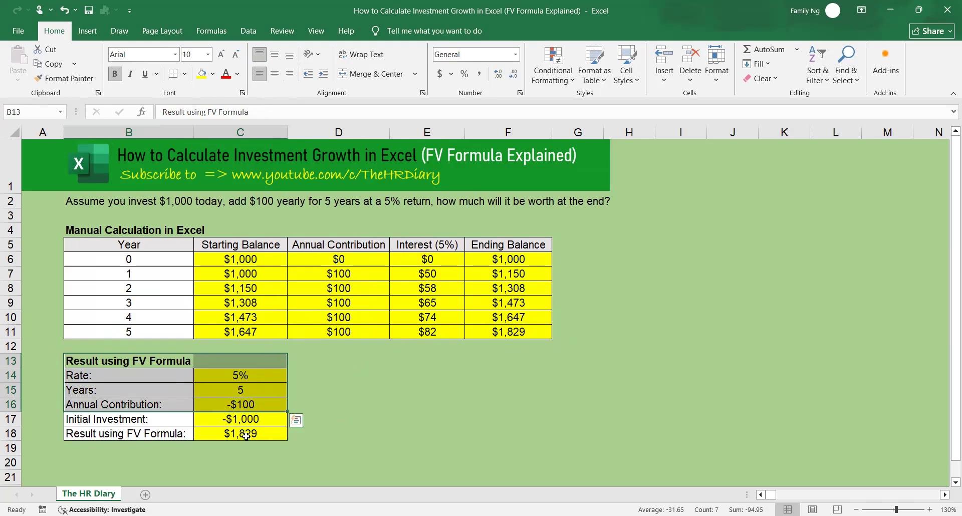
left_click(246, 435)
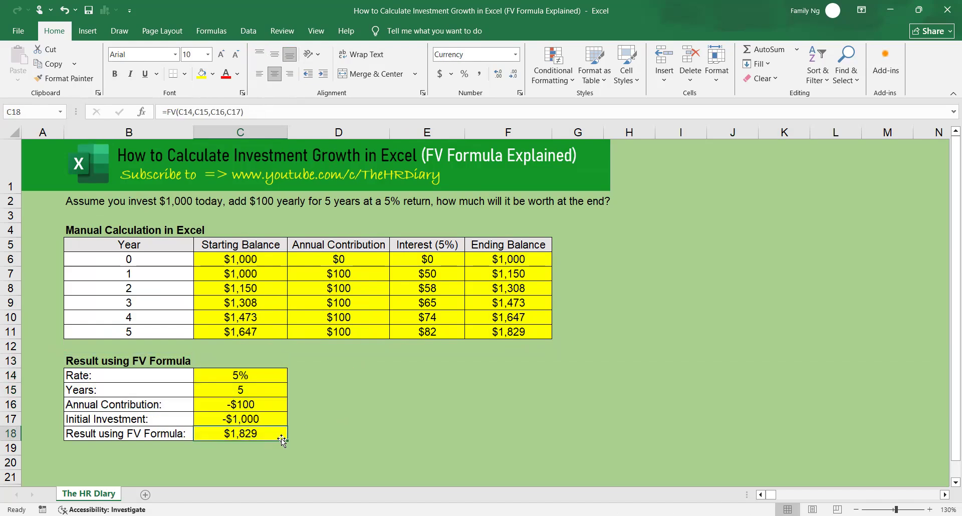